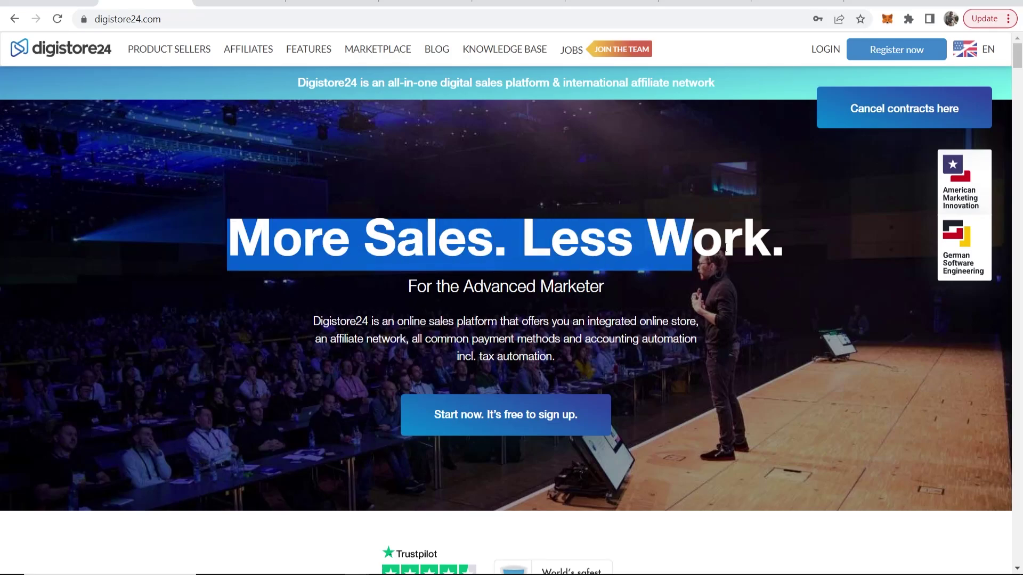
Scroll through the Digistore24 homepage and its affiliate earnings figures
click(789, 246)
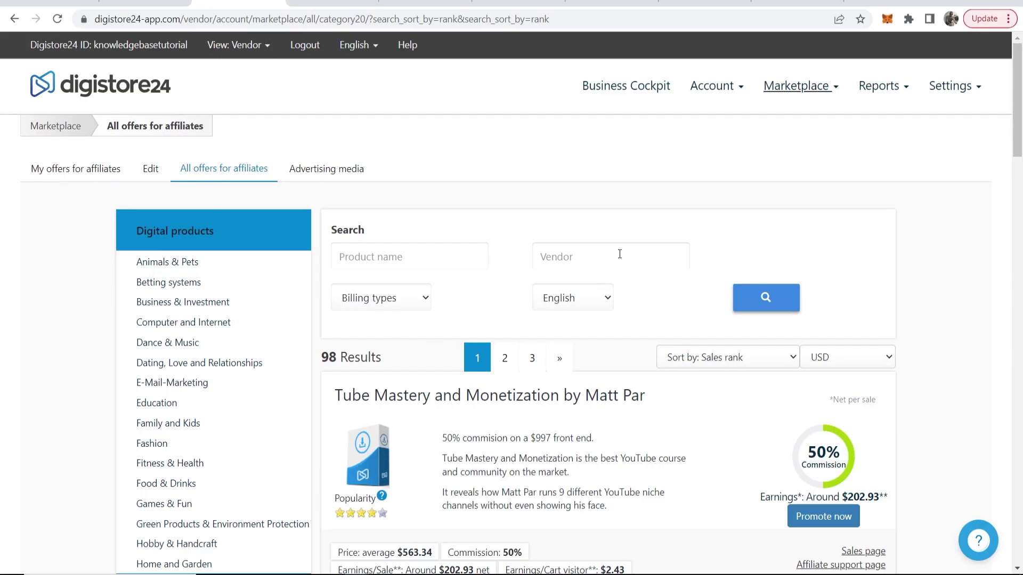
scroll(612, 250, down, 5)
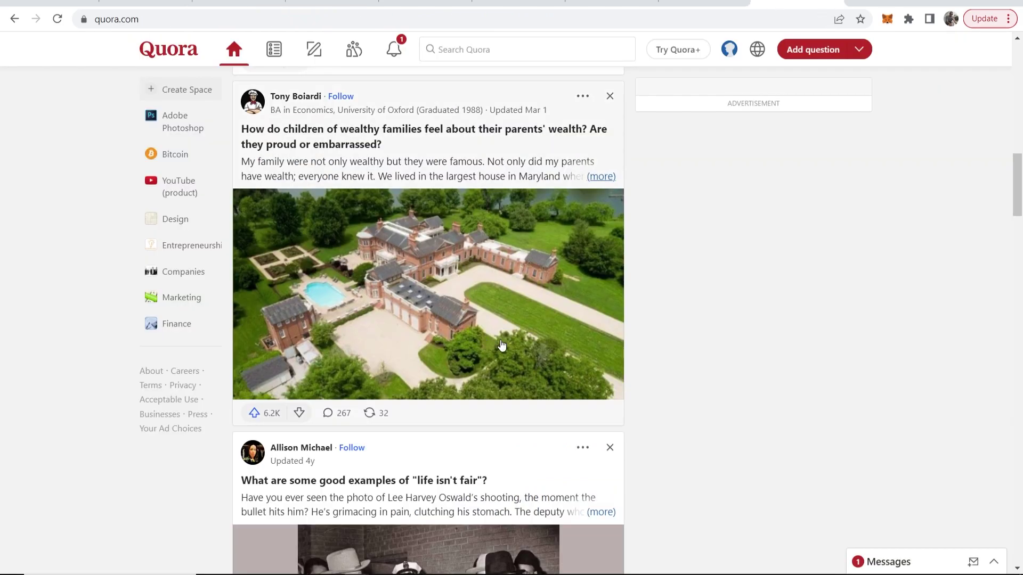
scroll(613, 306, down, 6)
scroll(615, 307, down, 1)
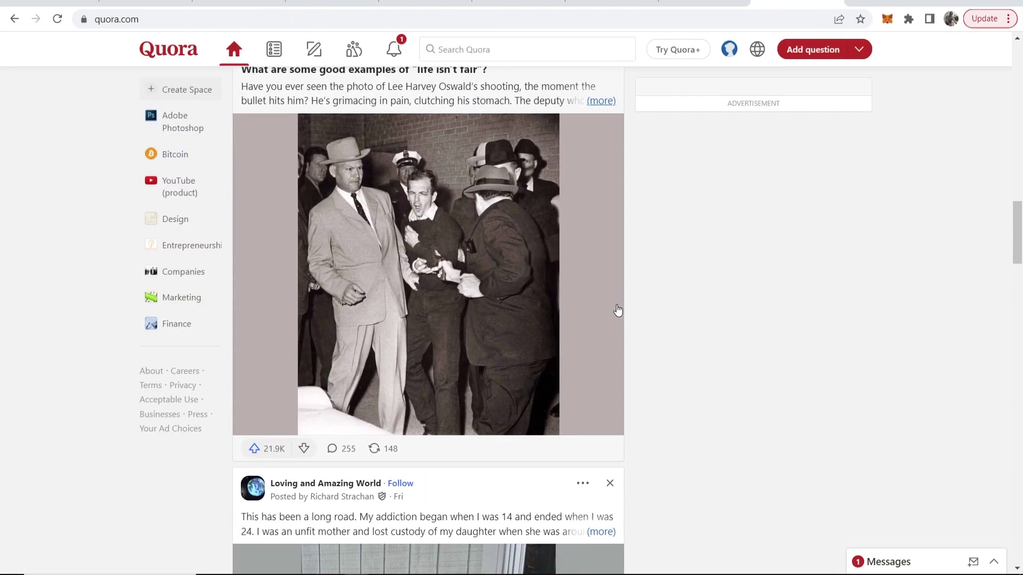
scroll(675, 298, down, 1)
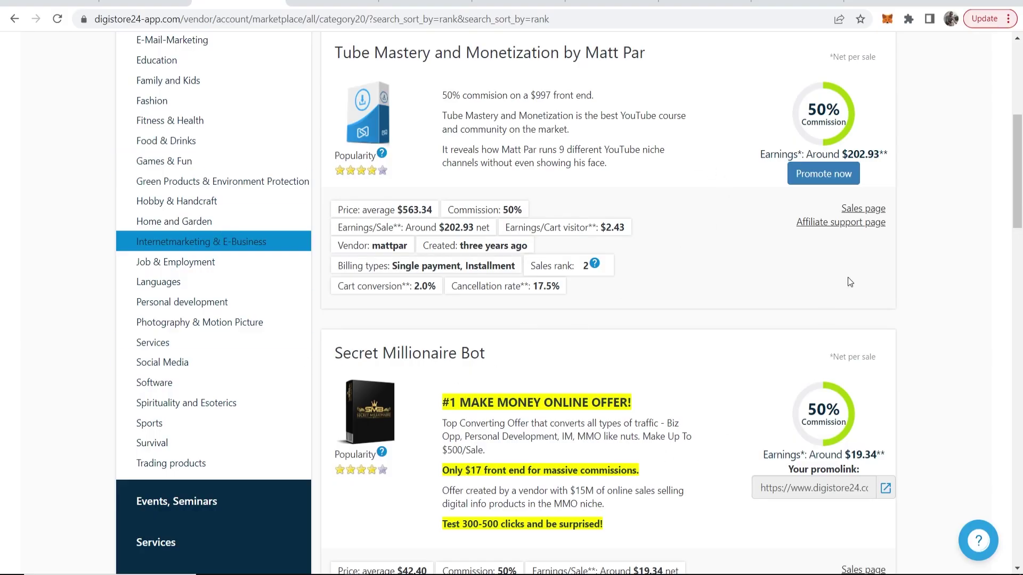
scroll(713, 267, up, 5)
scroll(725, 273, down, 6)
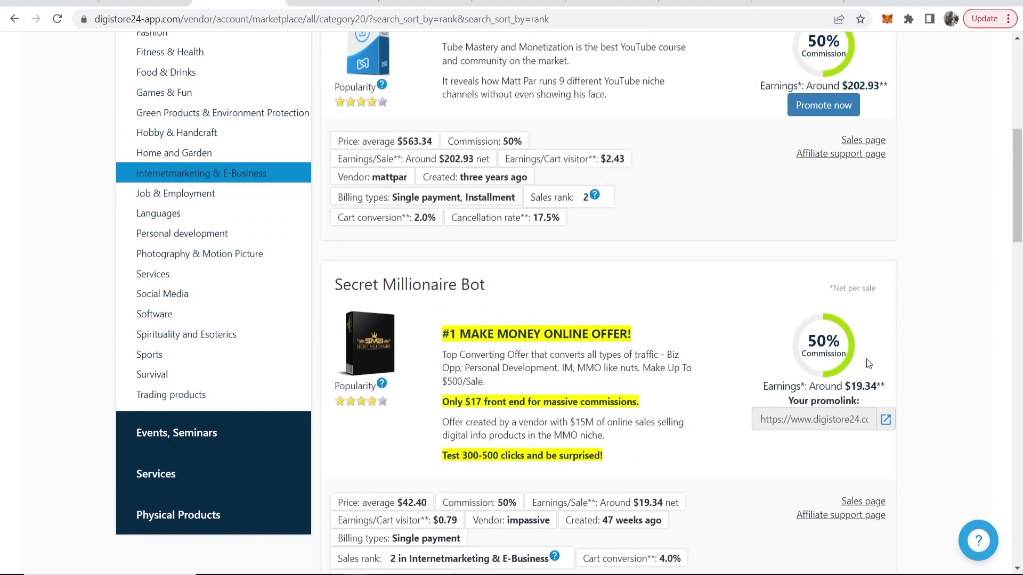
drag(881, 386, 845, 390)
click(846, 390)
scroll(871, 326, down, 1)
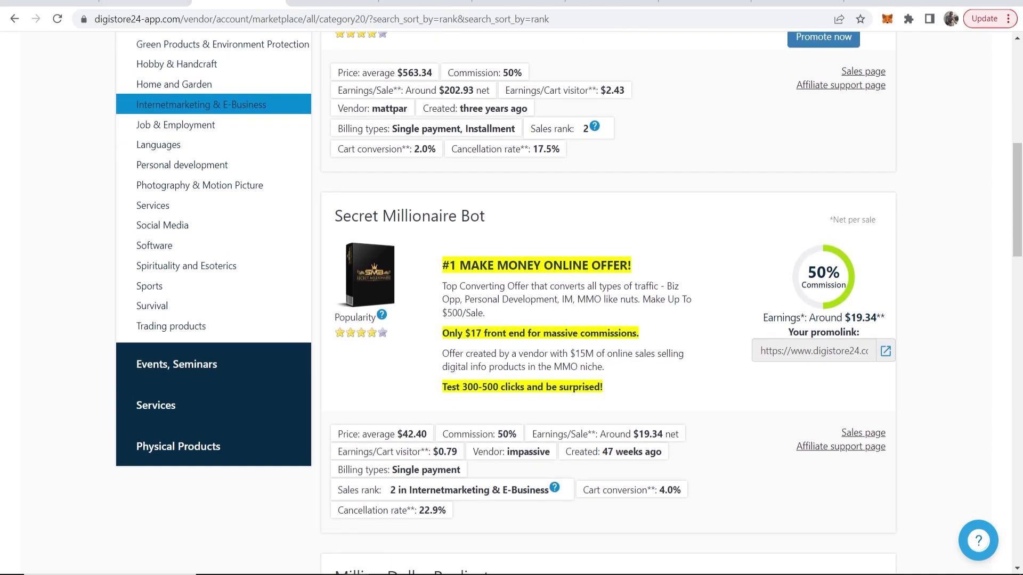
Return to the marketplace and scroll the 98 Internetmarketing & E-Business offers
click(143, 4)
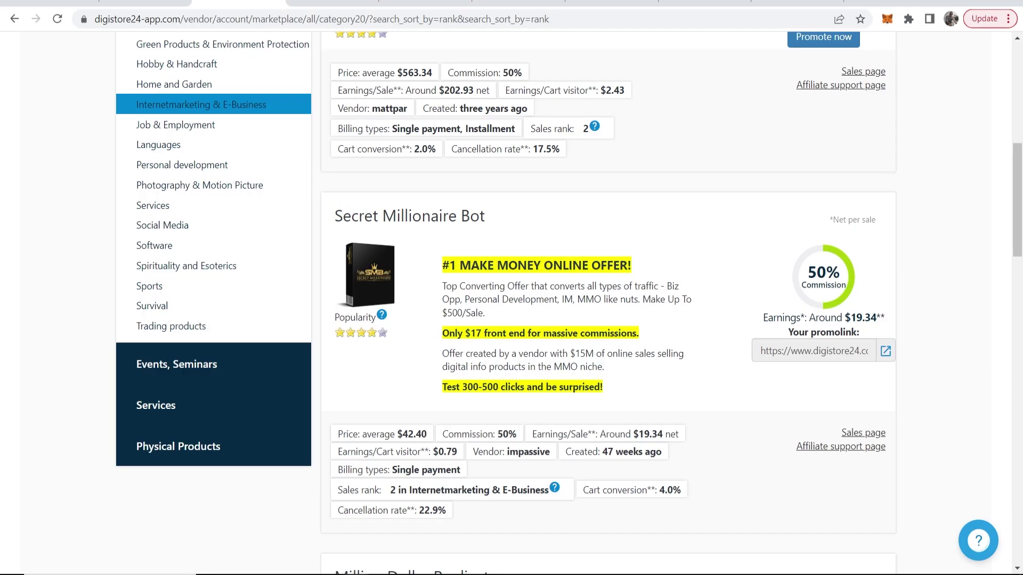
scroll(481, 225, up, 8)
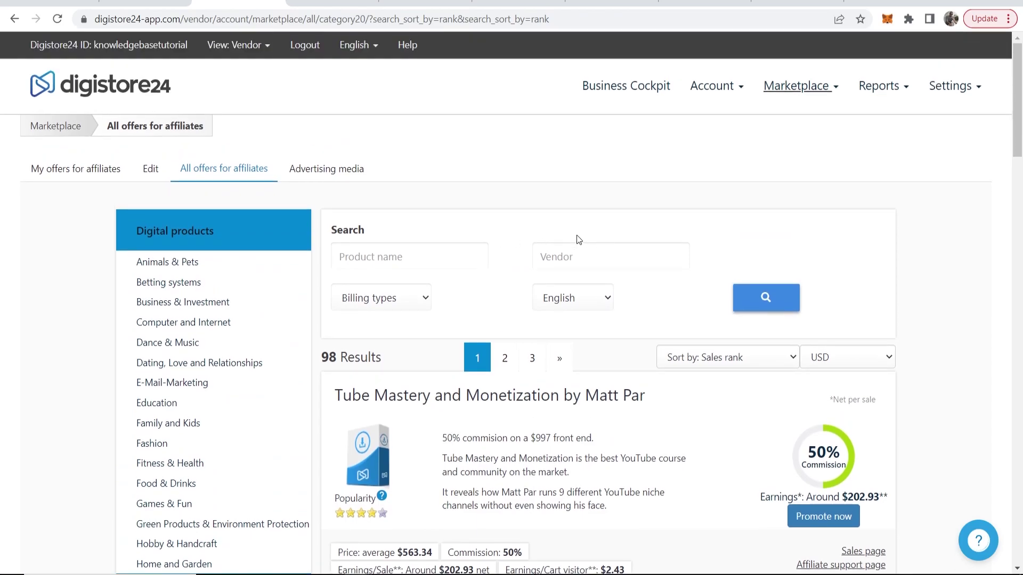
scroll(567, 228, down, 3)
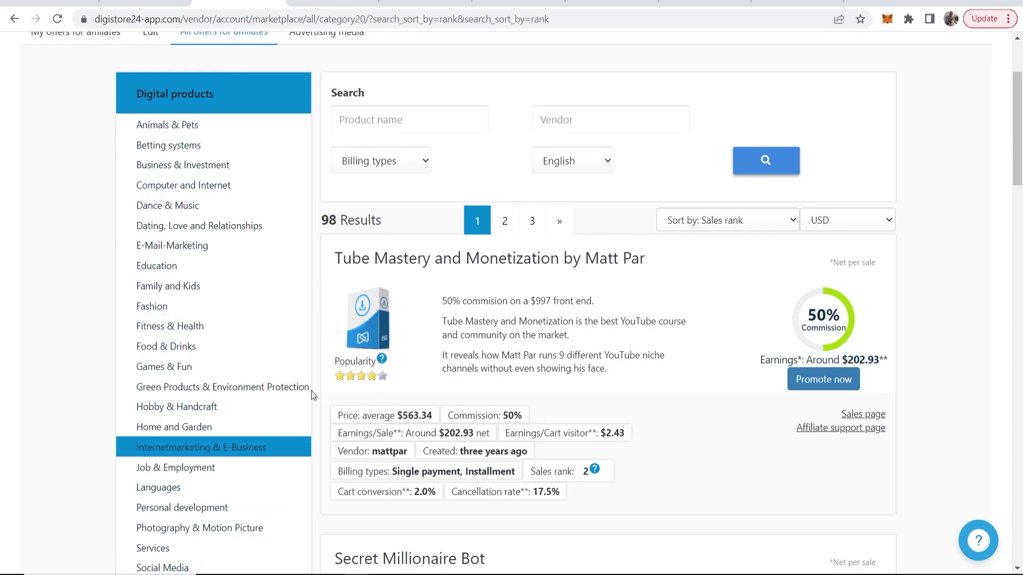
scroll(97, 383, down, 1)
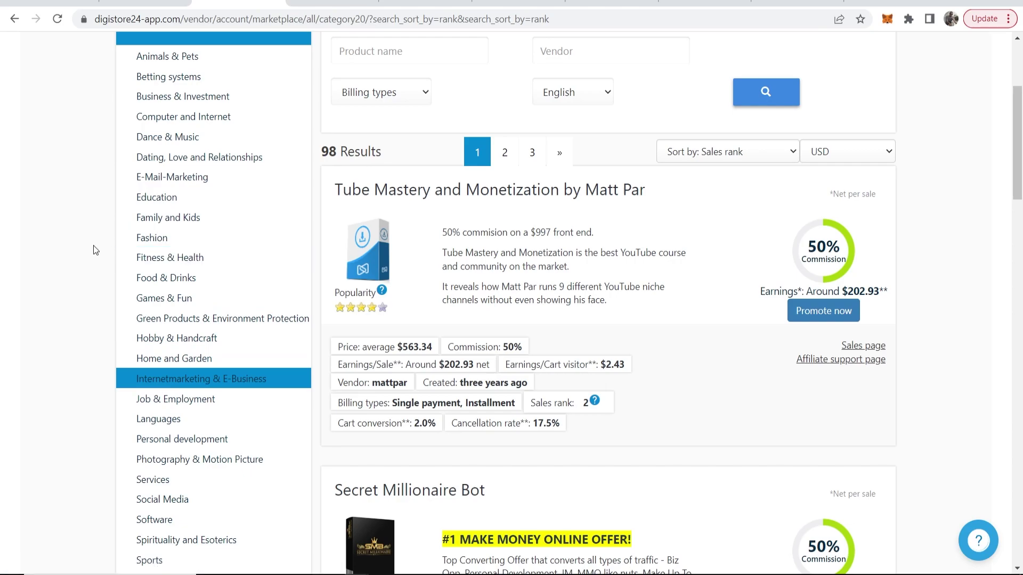
scroll(110, 251, down, 1)
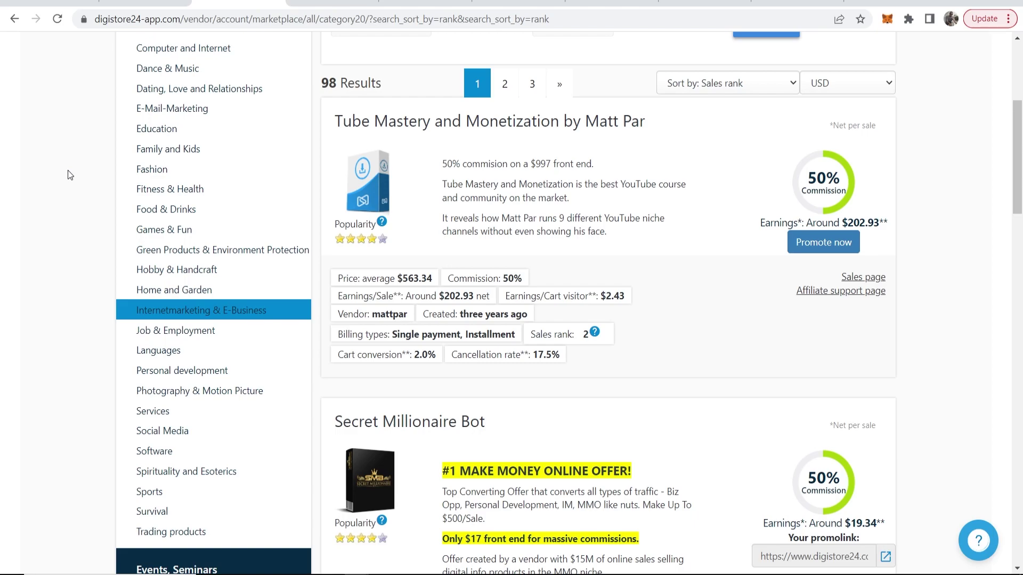
scroll(66, 170, down, 1)
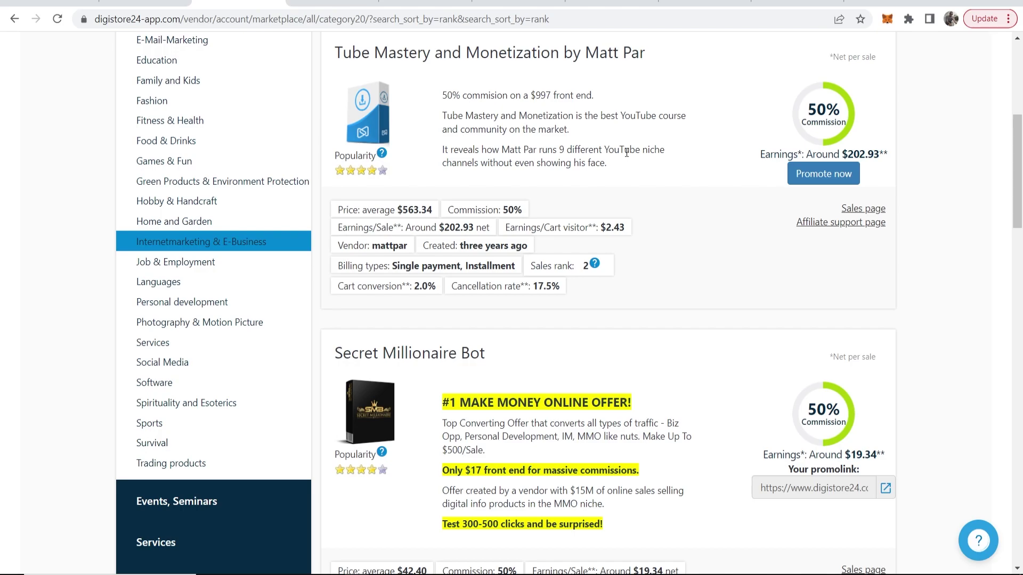
Compare Tube Mastery's $202.93 per-sale earnings with Secret Millionaire Bot's $19.34
scroll(472, 164, up, 5)
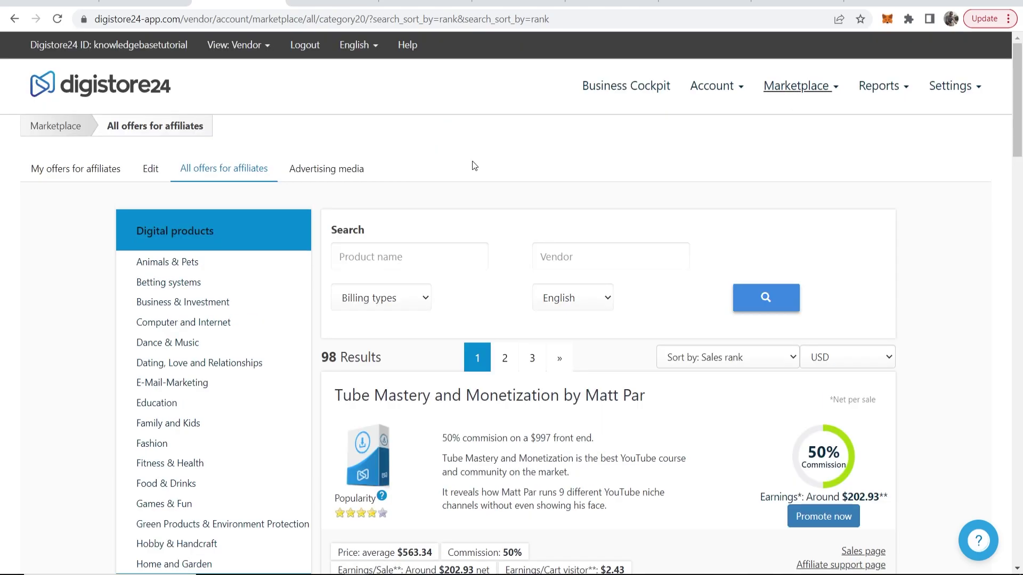
scroll(463, 157, down, 3)
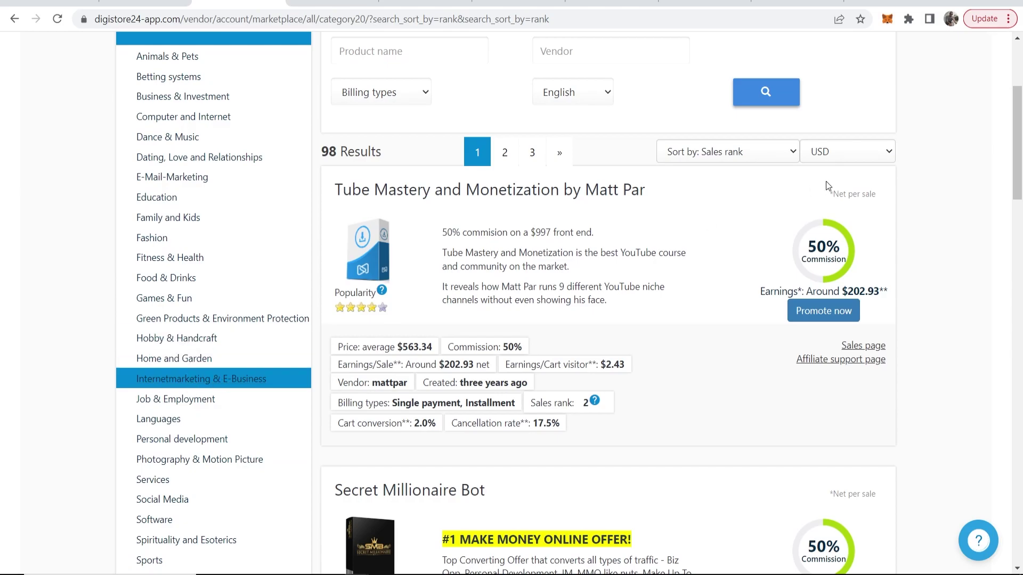
scroll(953, 153, down, 4)
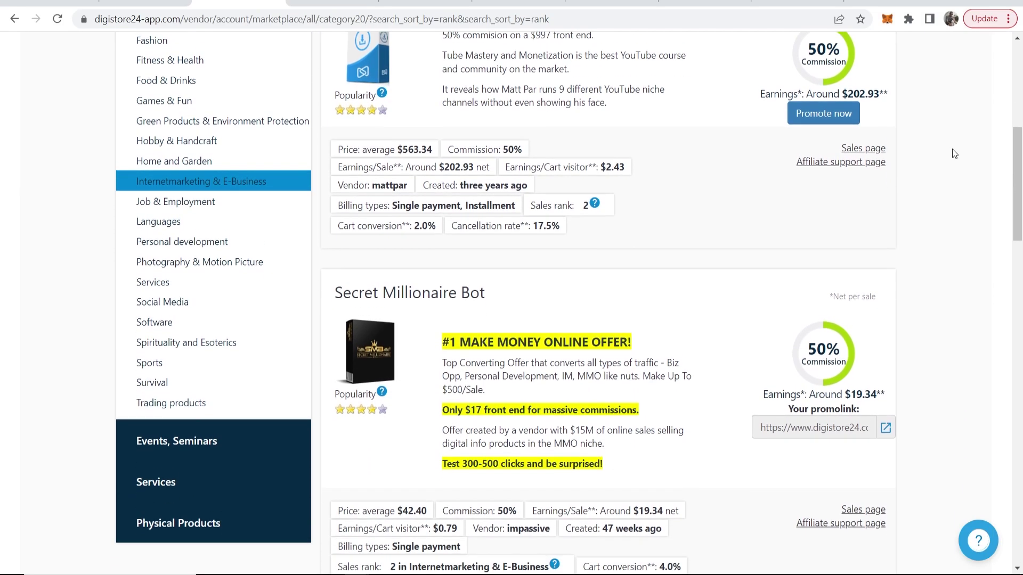
scroll(920, 186, up, 5)
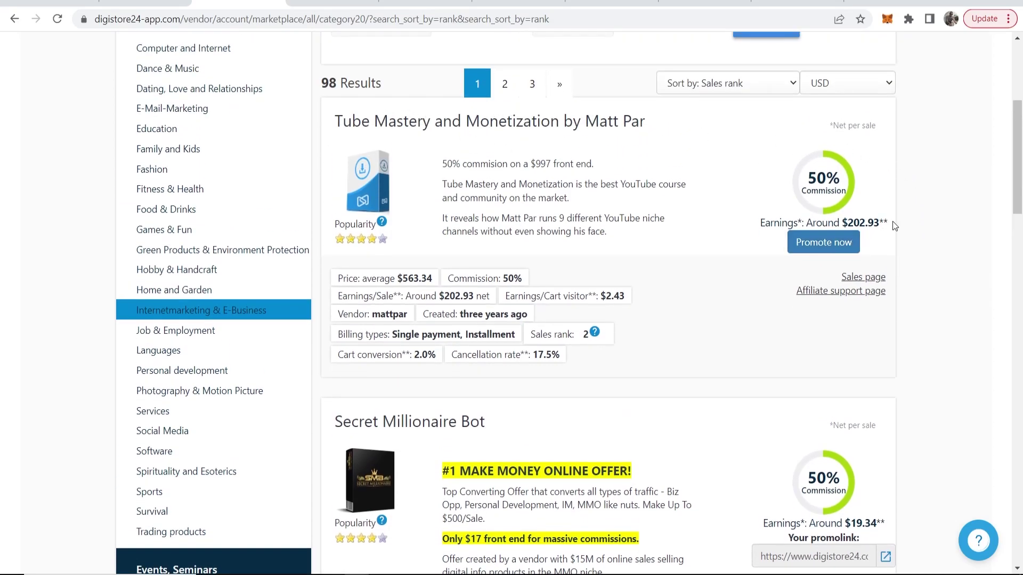
drag(888, 224, 844, 226)
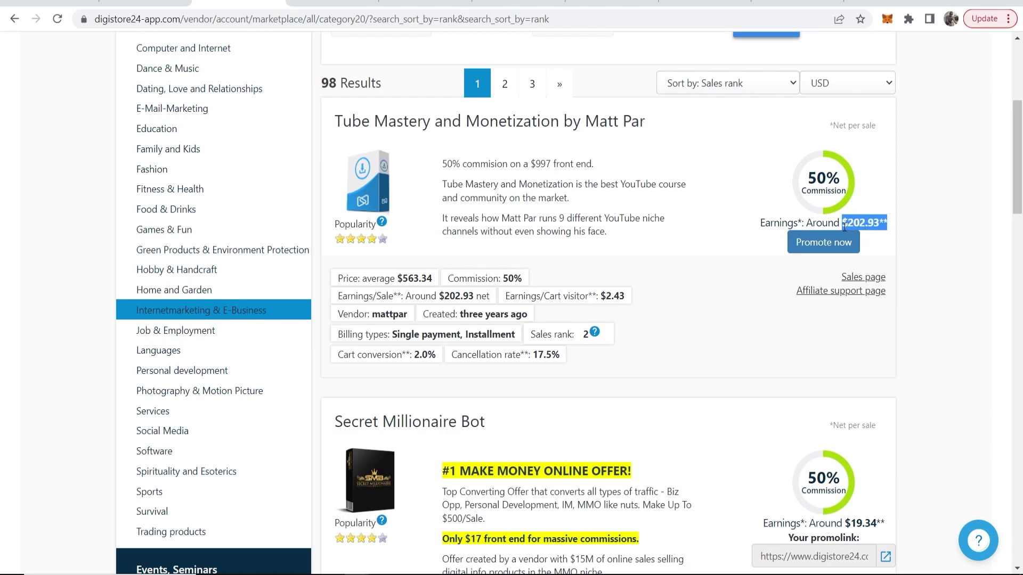
click(892, 220)
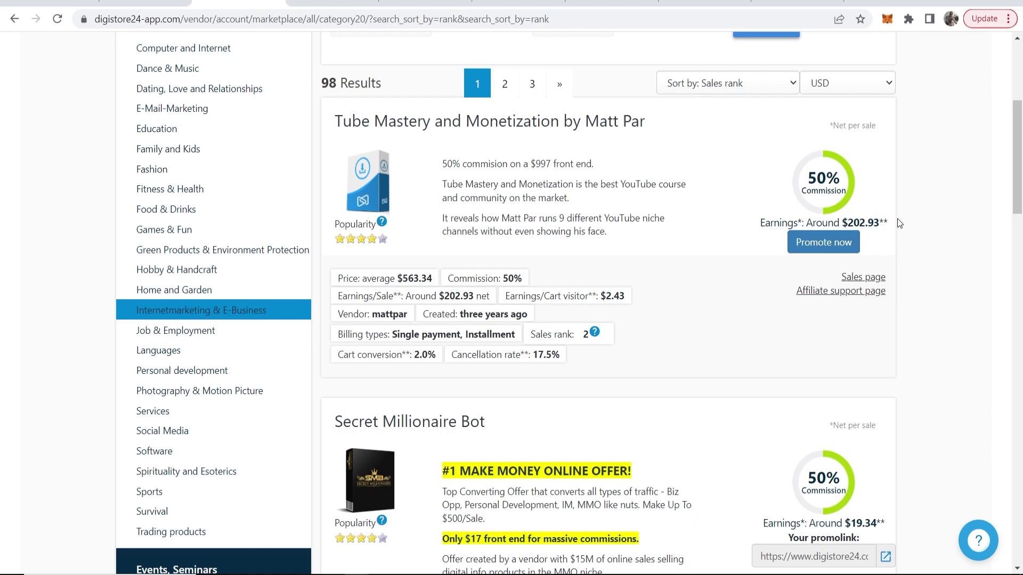
scroll(897, 219, down, 6)
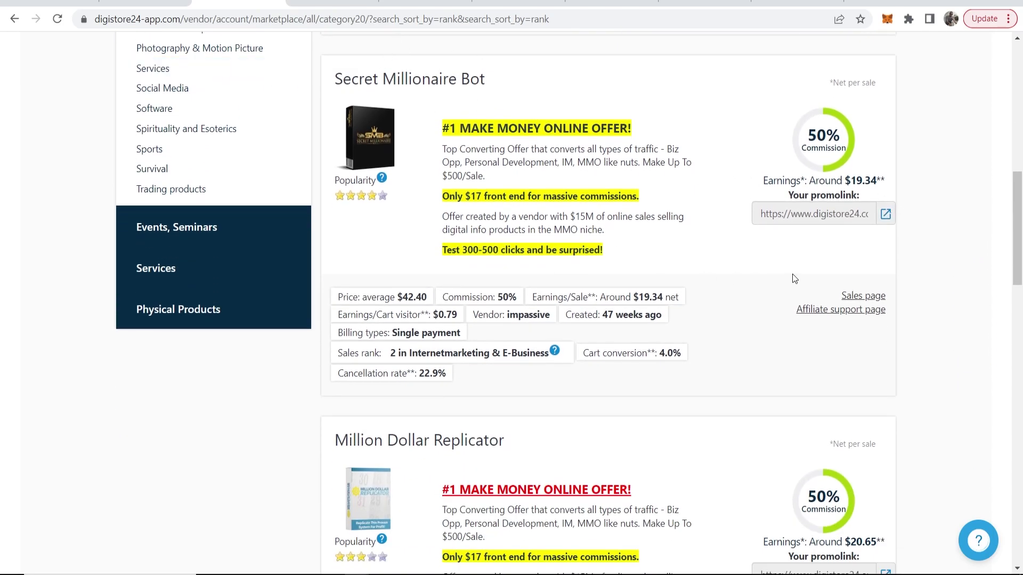
drag(886, 181, 846, 184)
click(847, 183)
drag(335, 79, 498, 71)
drag(441, 129, 632, 129)
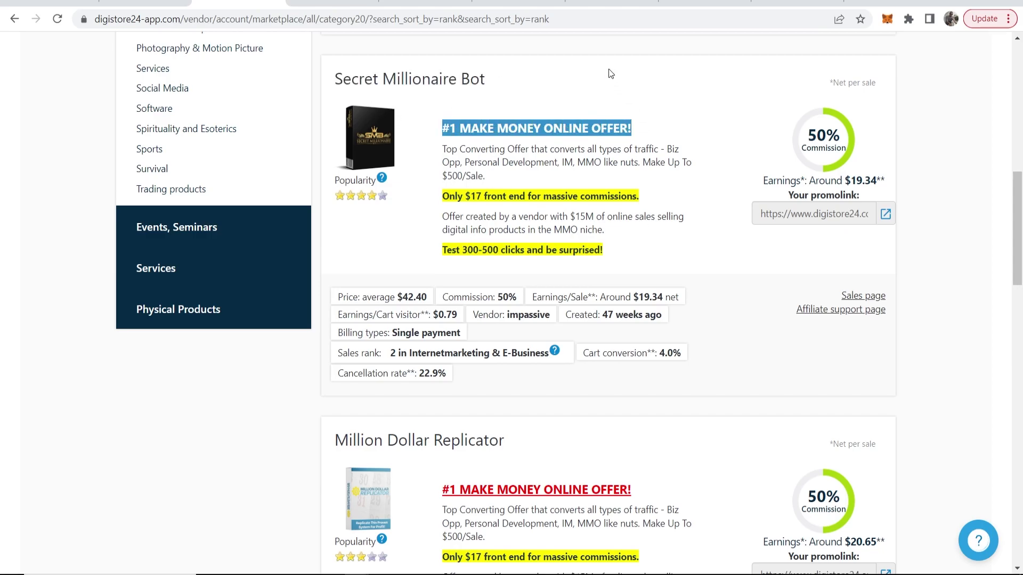
click(608, 69)
click(834, 213)
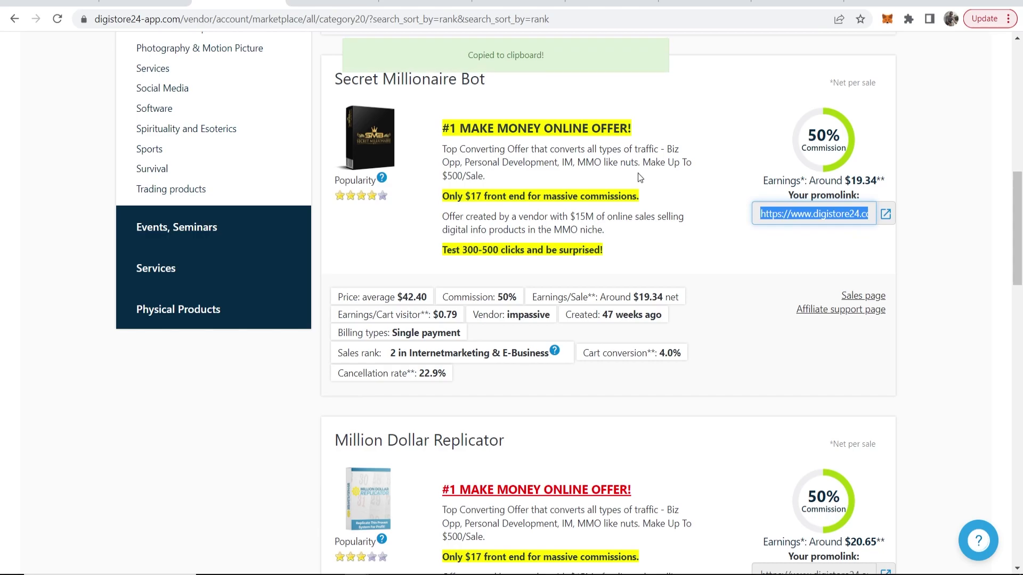
click(886, 214)
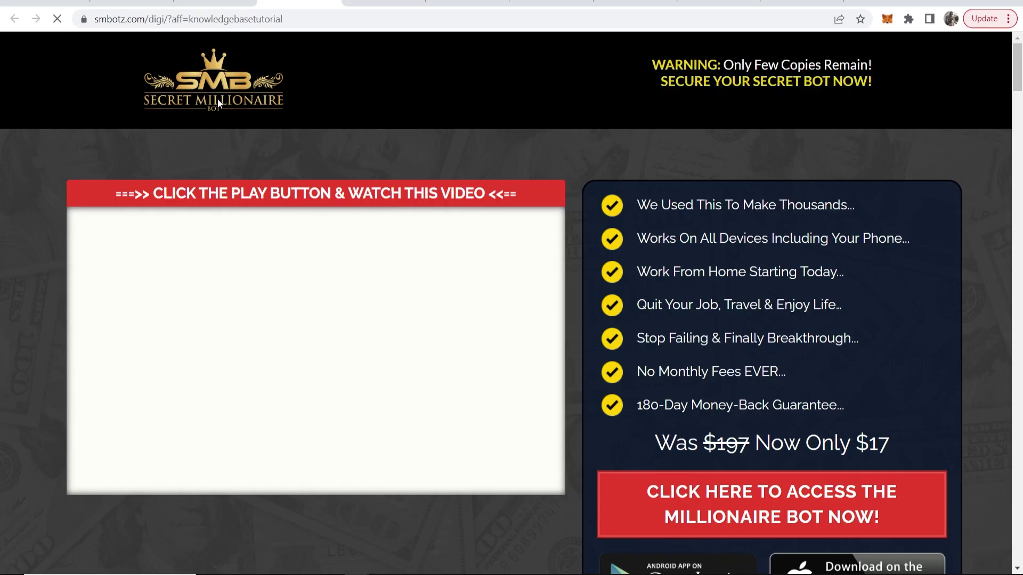
scroll(643, 136, down, 3)
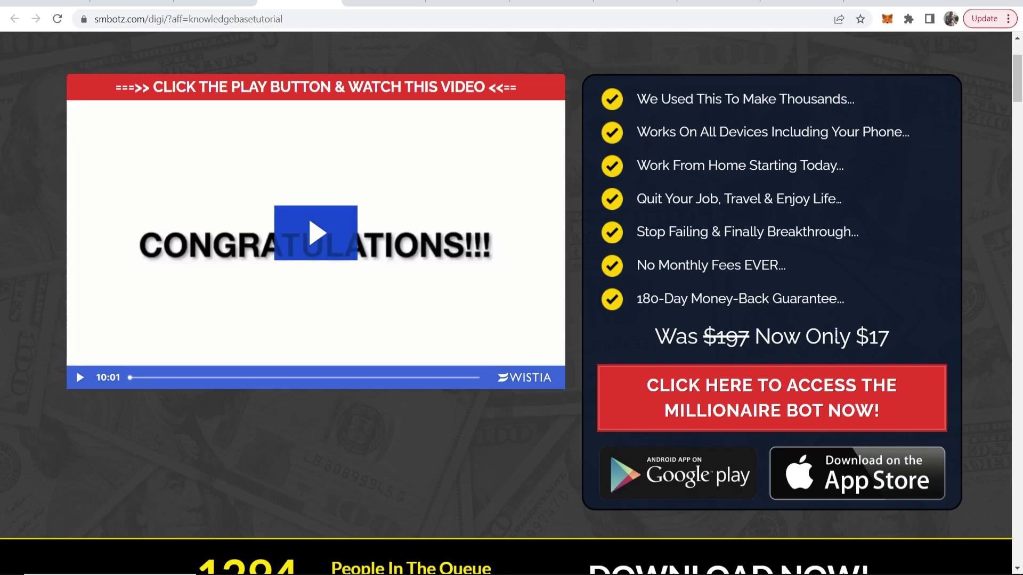
drag(894, 339, 756, 340)
click(761, 340)
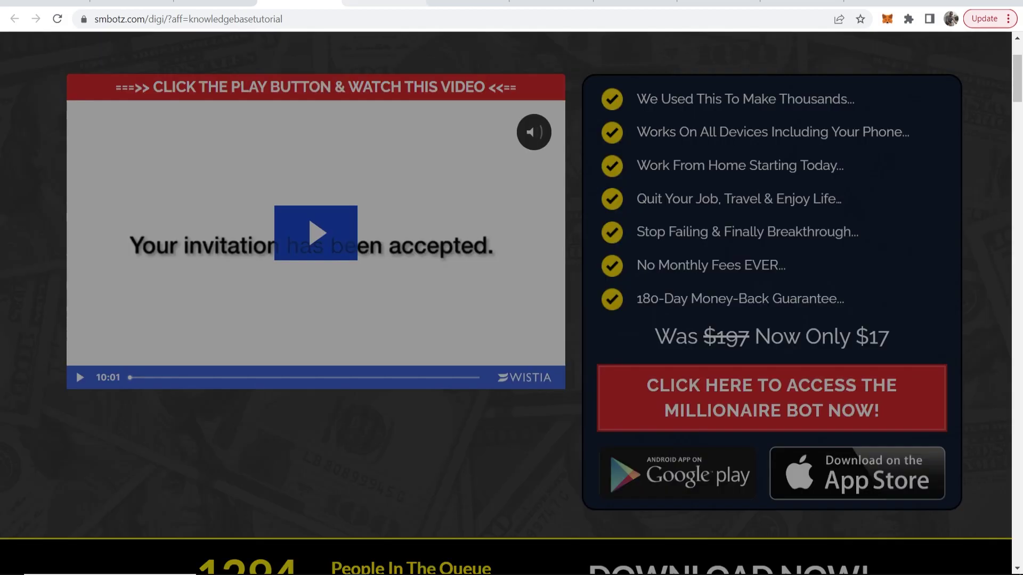
click(335, 4)
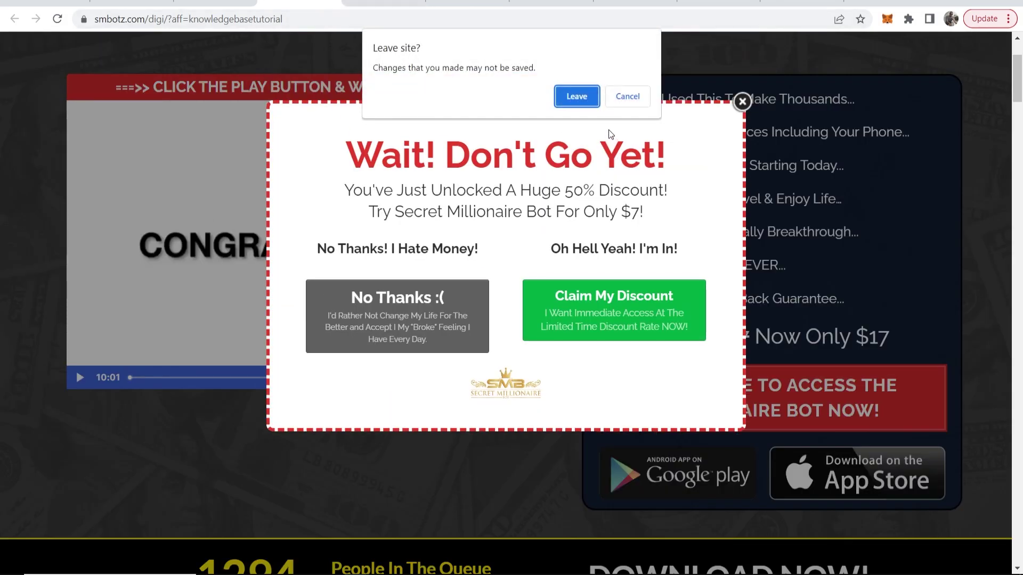
click(599, 96)
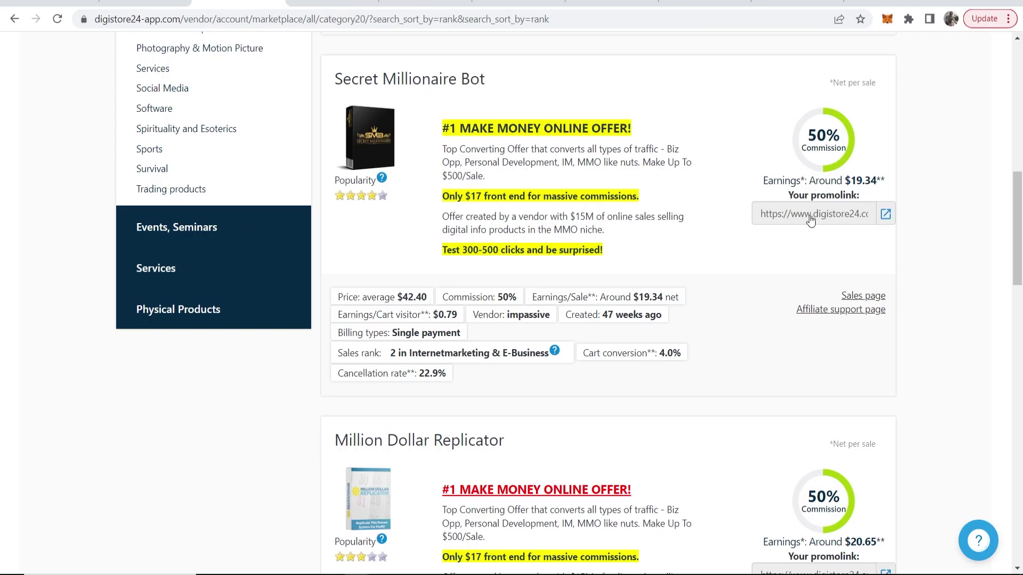
Copy the Secret Millionaire Bot promolink and verify the affiliate id at its end
click(779, 218)
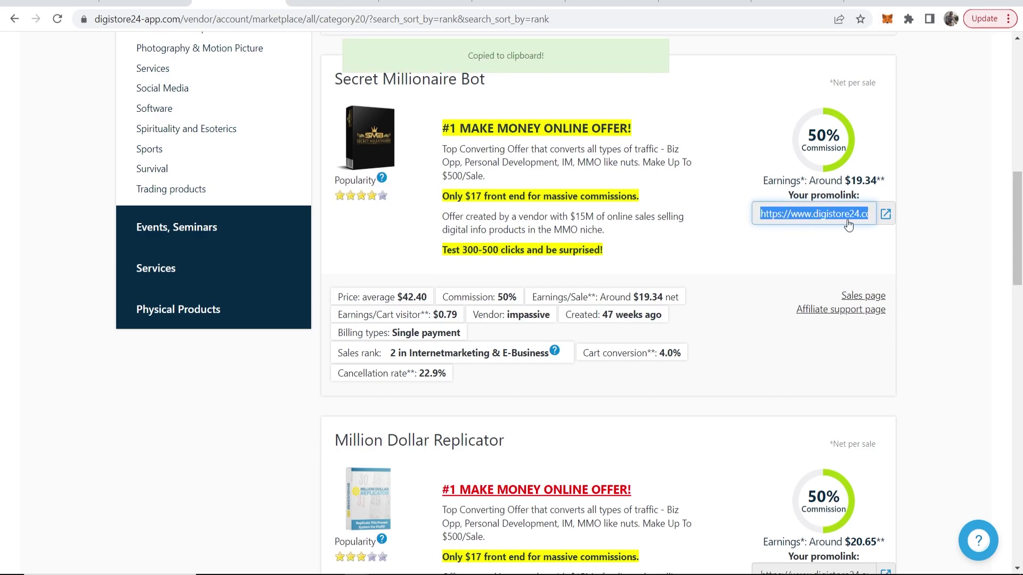
click(813, 220)
click(783, 221)
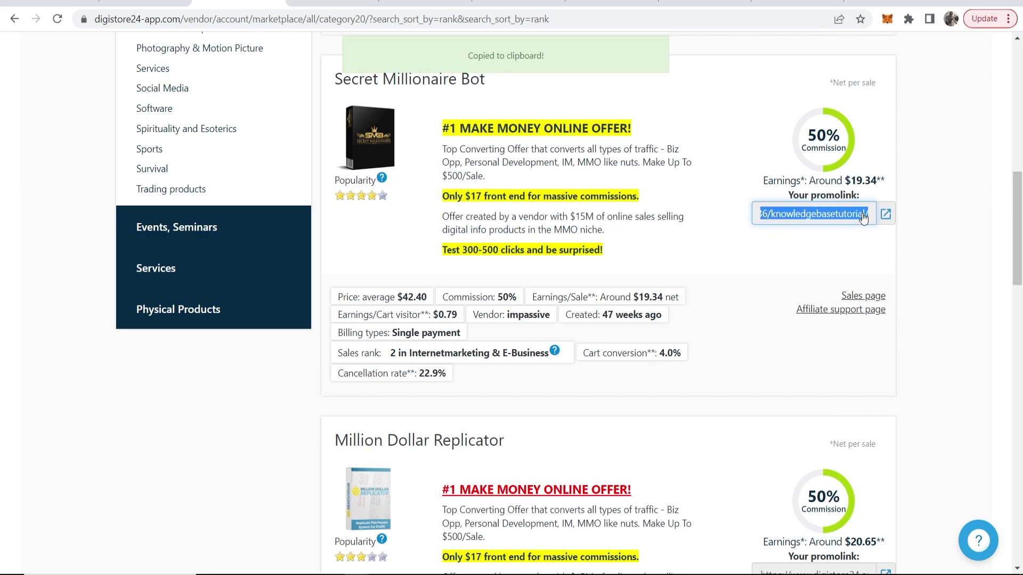
drag(865, 218, 774, 221)
click(778, 220)
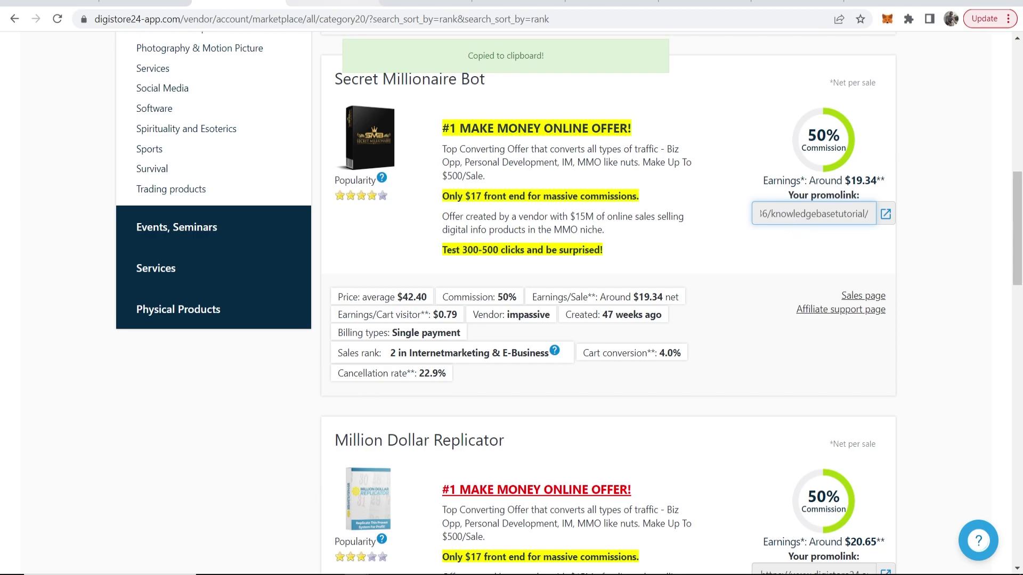
key(ctrl+Tab)
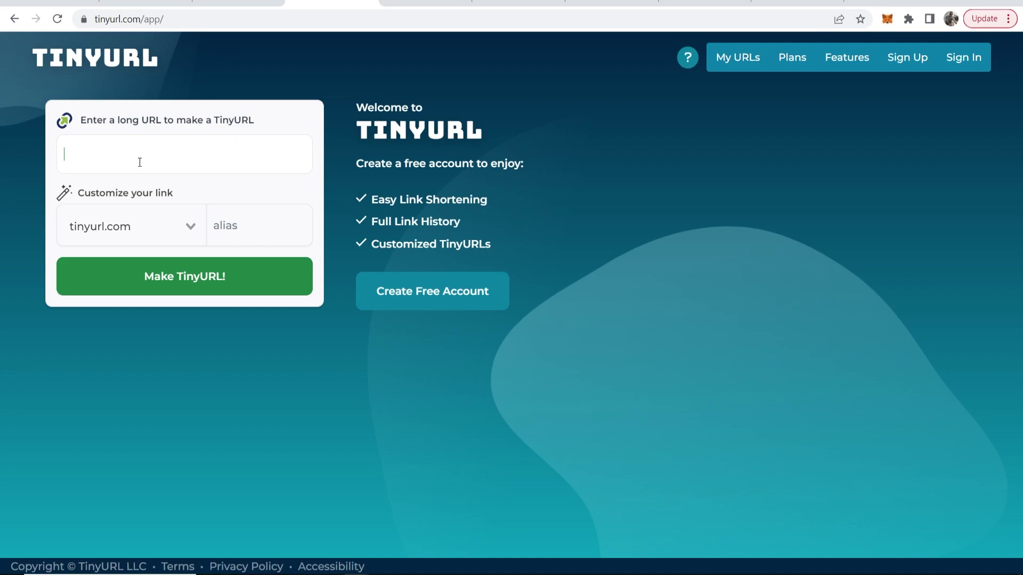
Paste the Digistore24 affiliate link into TinyURL's long URL field
right_click(100, 171)
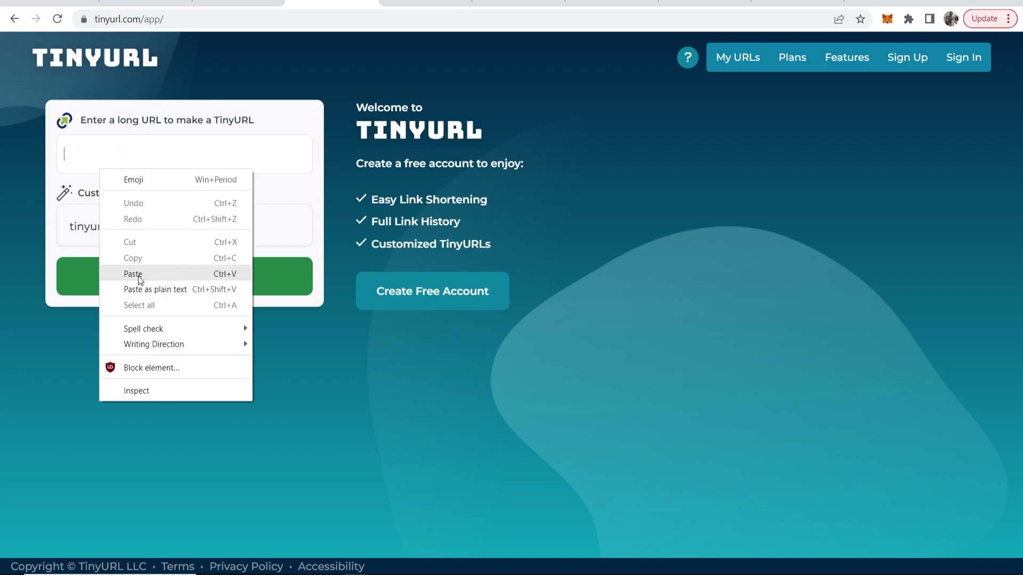
click(138, 276)
drag(305, 148, 19, 178)
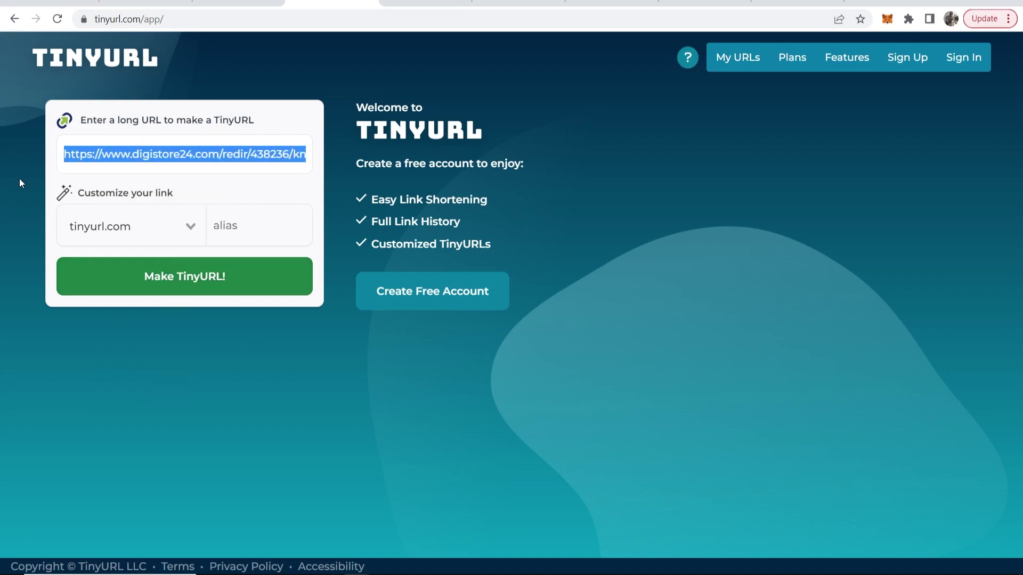
click(113, 137)
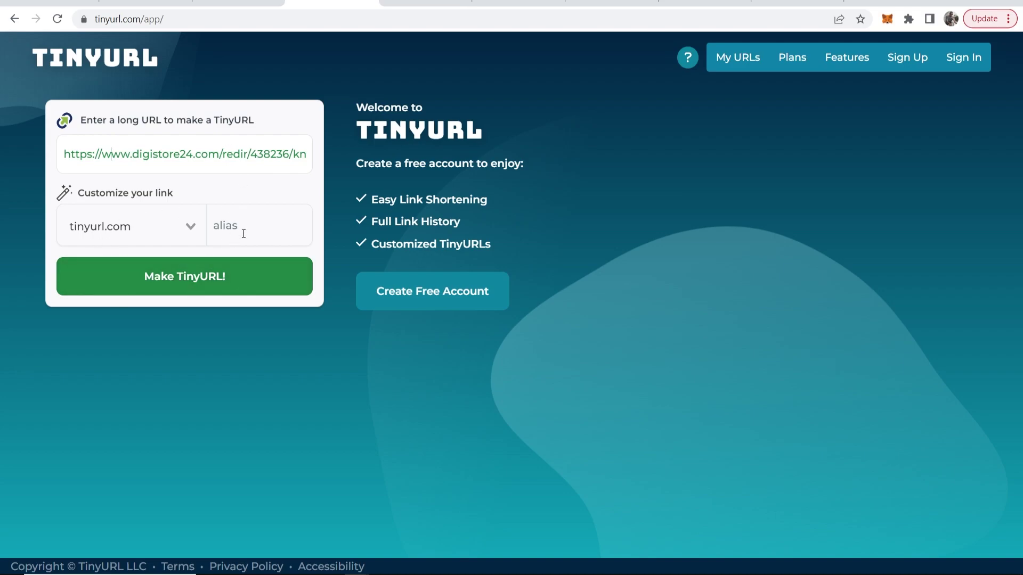
Enter the alias onlinebottomakemoneyfast and create the short link
click(212, 224)
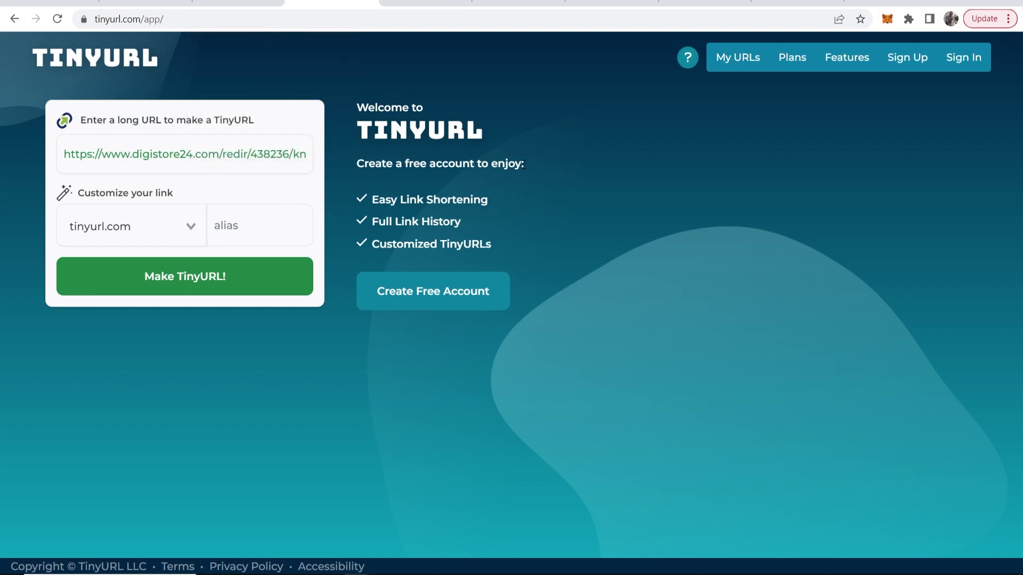
text(online)
text(bottomakemon)
text(eyfat)
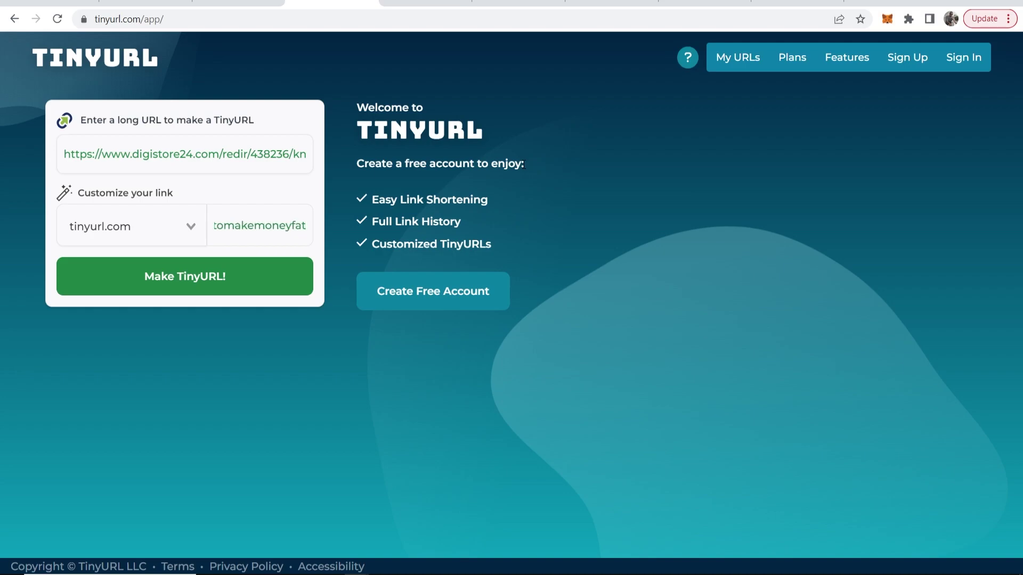
key(BackSpace)
text(st)
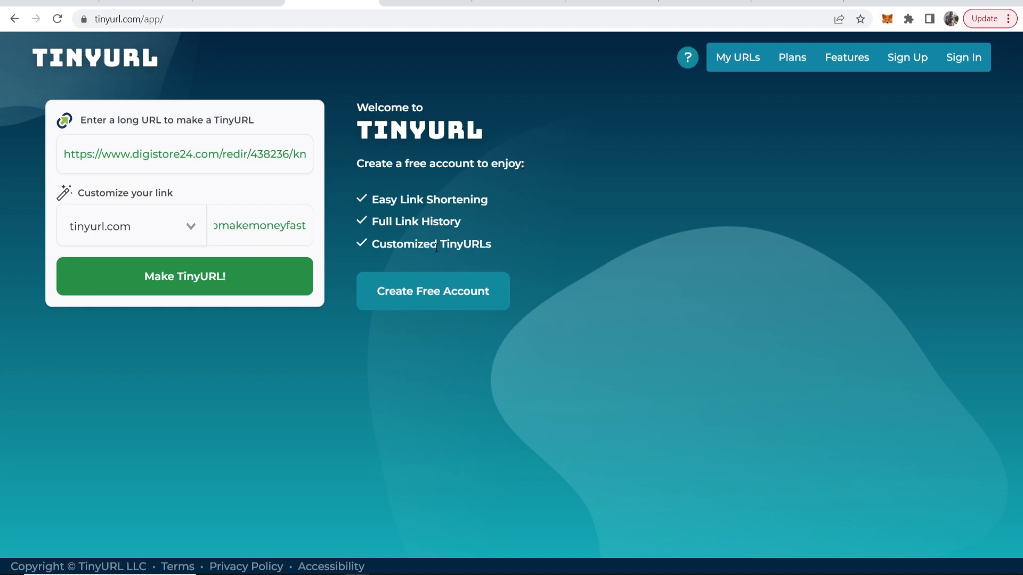
drag(303, 220, 174, 230)
click(241, 223)
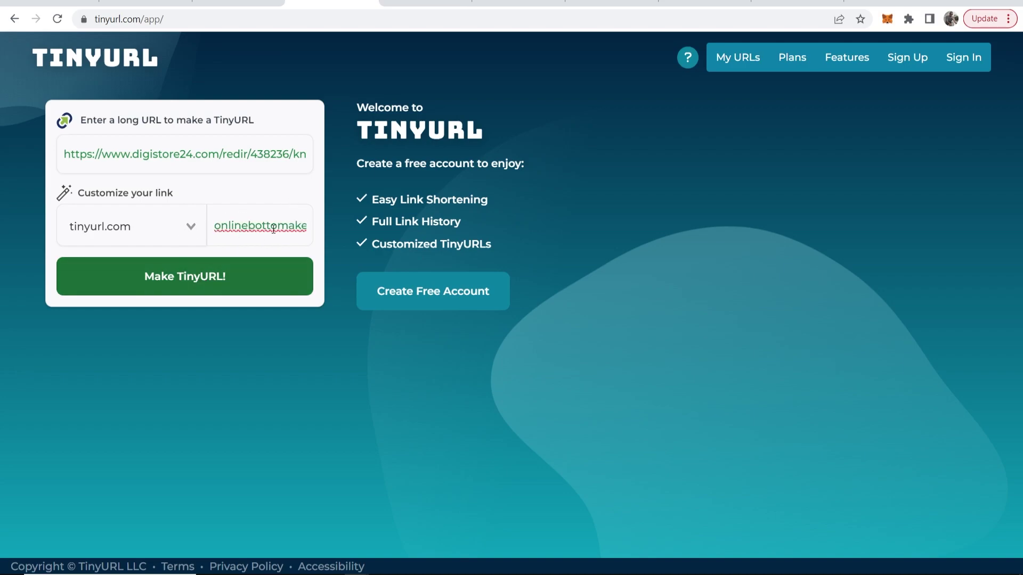
double_click(310, 216)
click(182, 281)
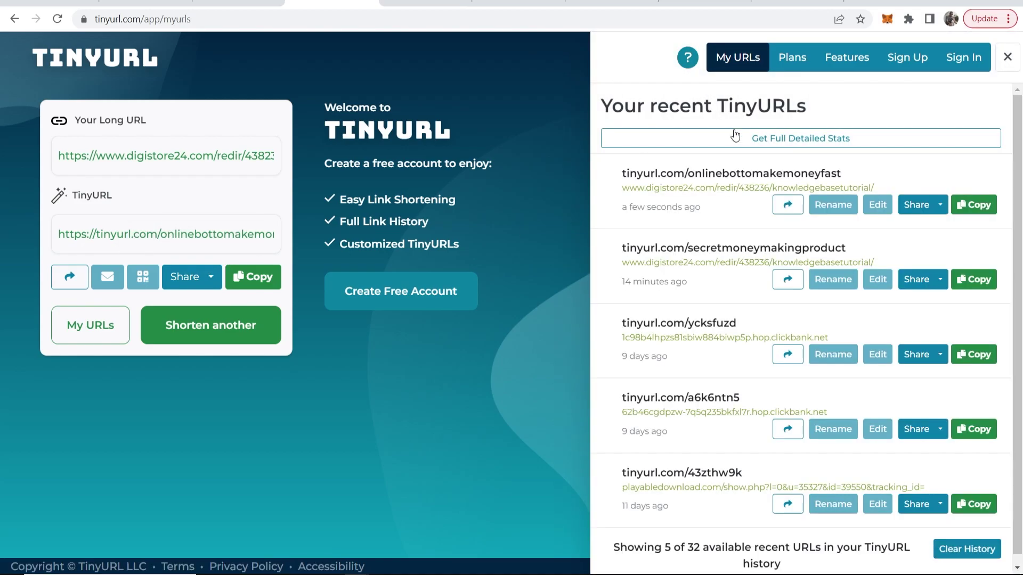
Close the recent TinyURLs panel and copy tinyurl.com/onlinebottomakemoneyfast
click(1009, 59)
drag(59, 235, 283, 234)
click(204, 234)
click(283, 235)
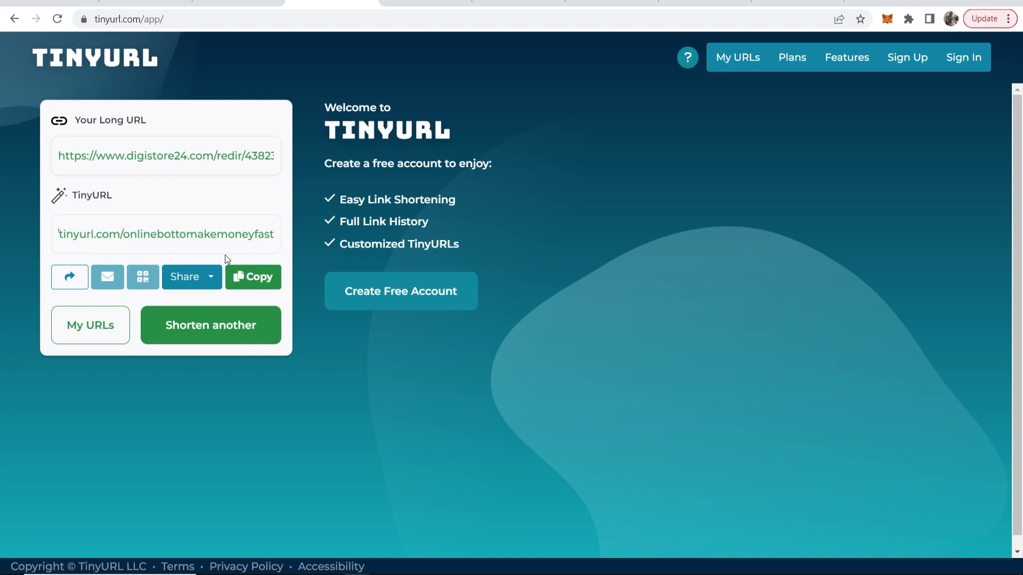
click(260, 288)
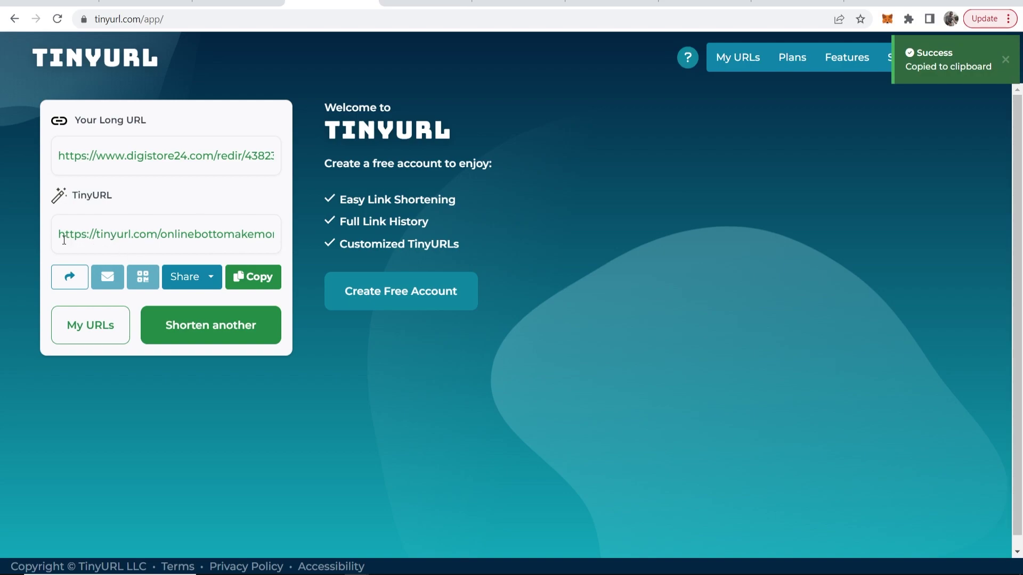
Check the ends of the short link and the long URL
drag(64, 240, 319, 205)
click(114, 245)
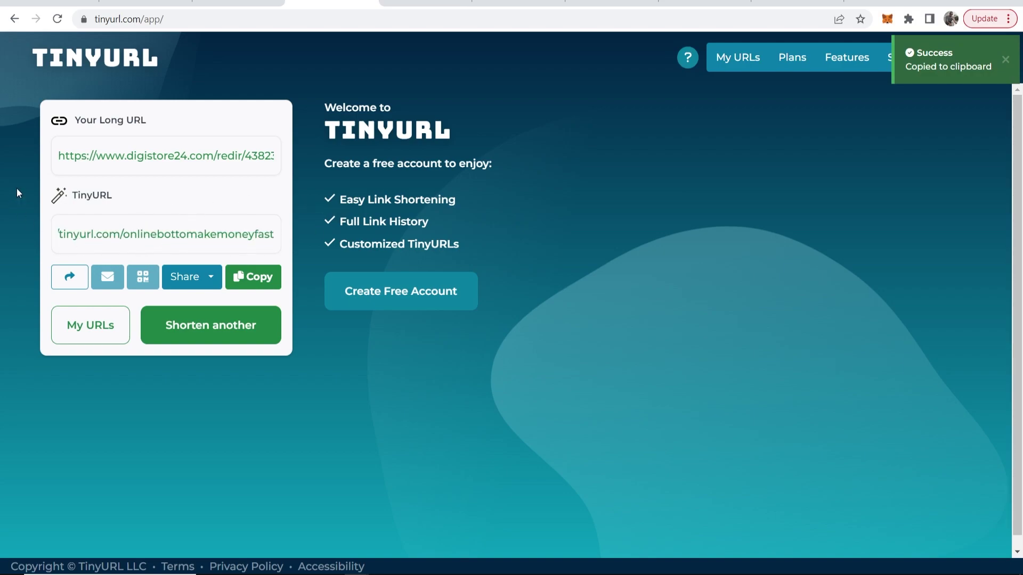
drag(92, 152, 33, 161)
click(242, 164)
click(82, 153)
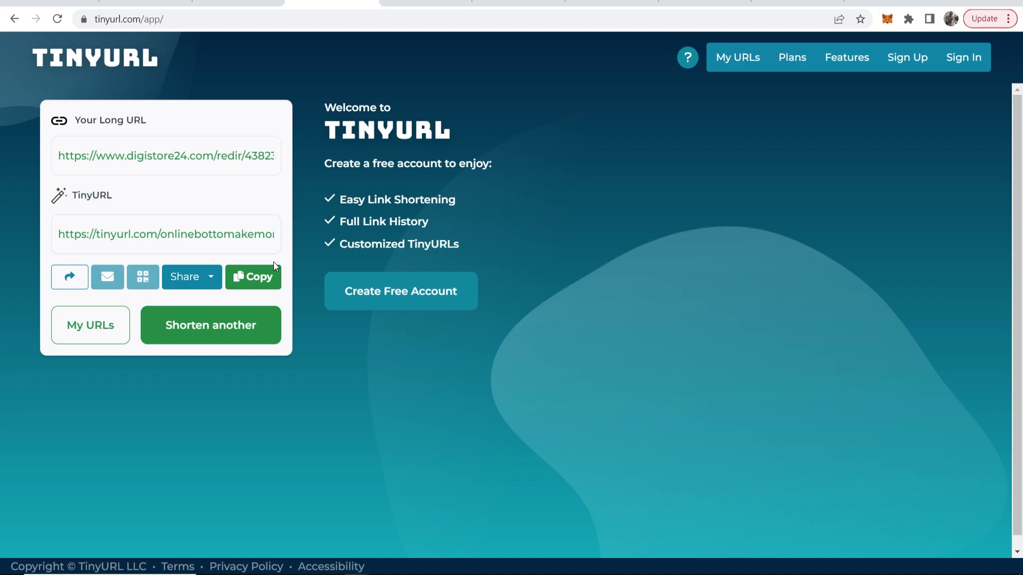
Go to the Google results for 'make money online quora.com'
click(244, 276)
click(519, 3)
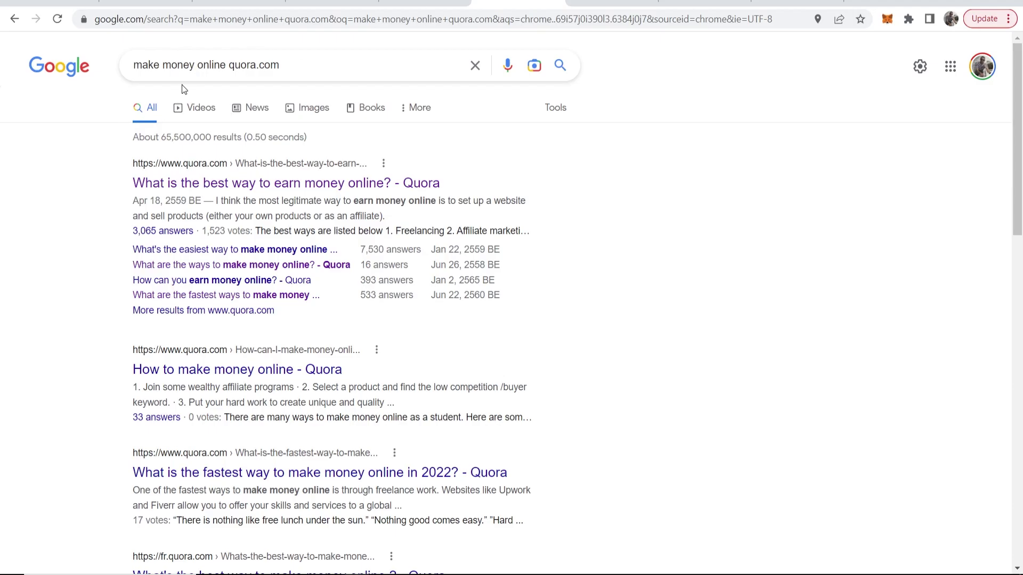
drag(134, 65, 231, 74)
click(231, 72)
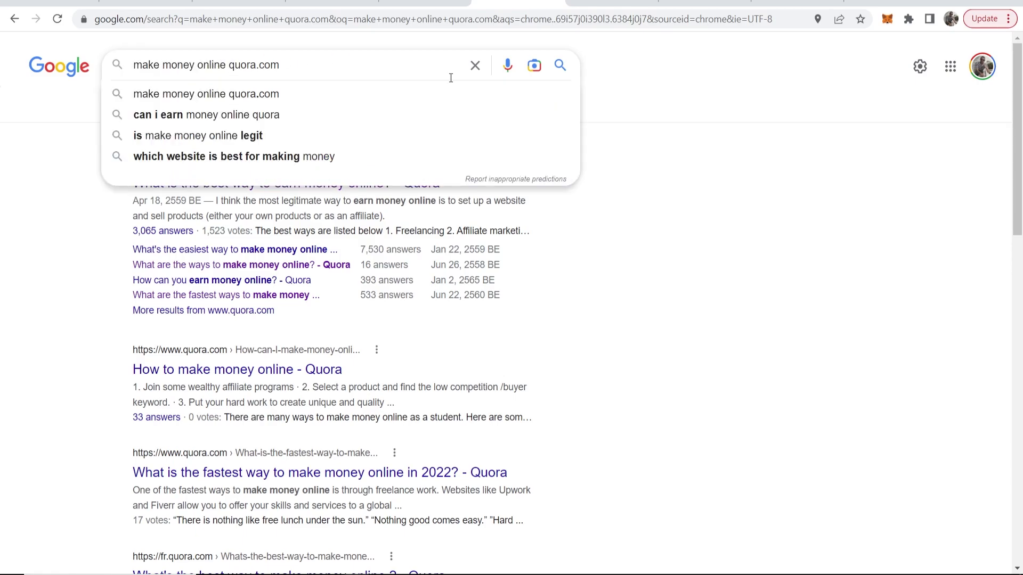
click(694, 161)
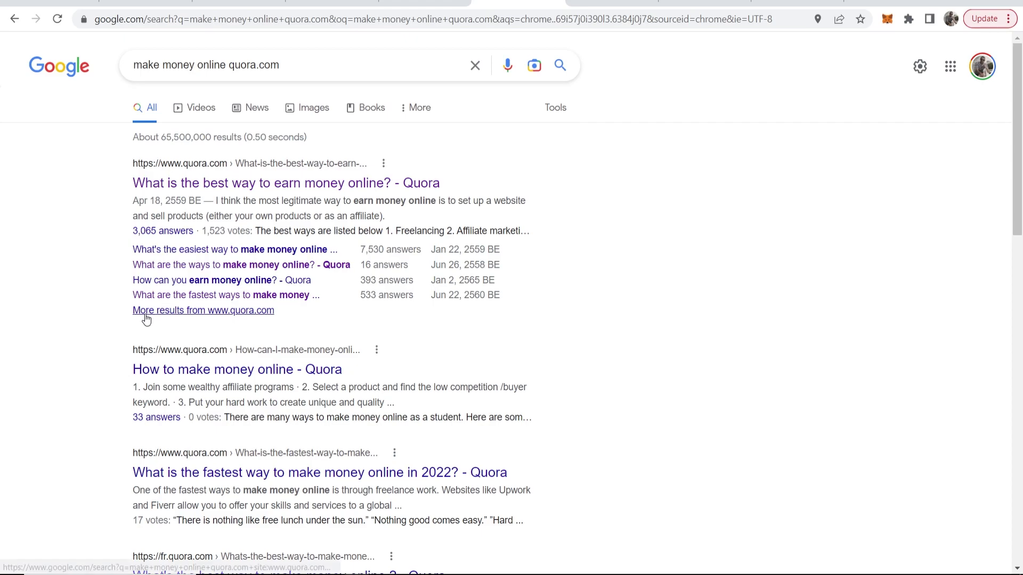
click(208, 316)
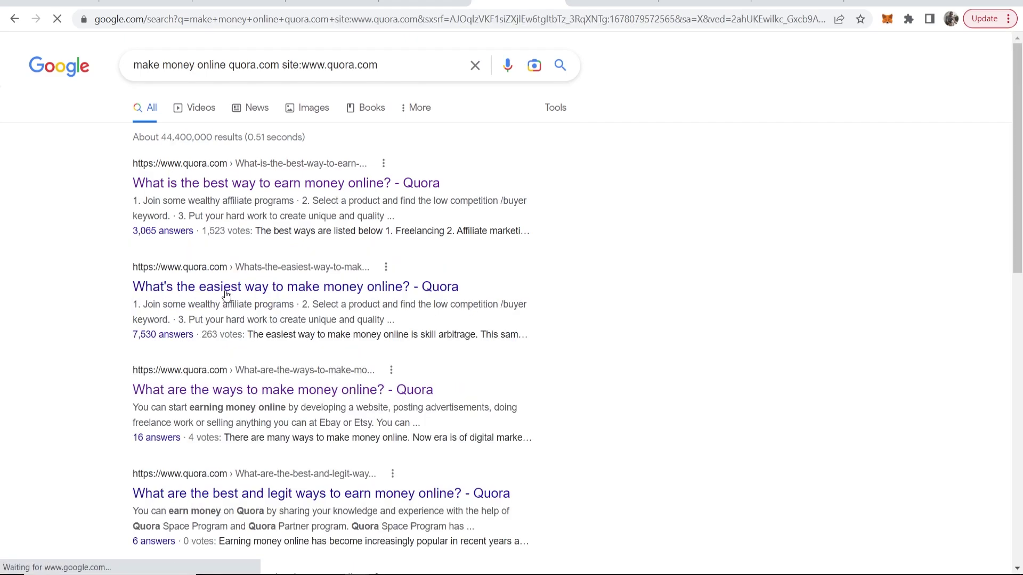
scroll(272, 323, down, 3)
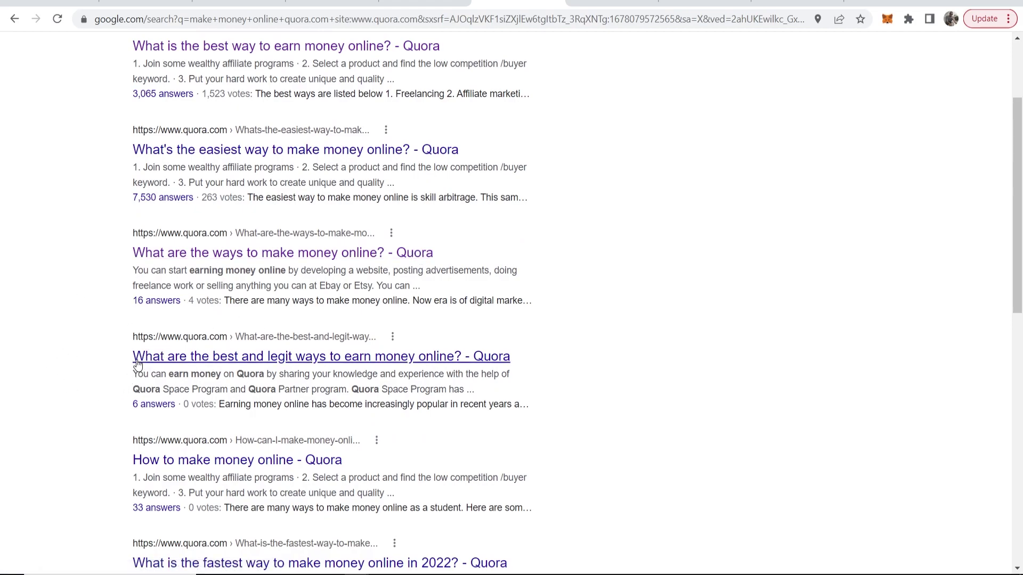
drag(137, 364, 542, 353)
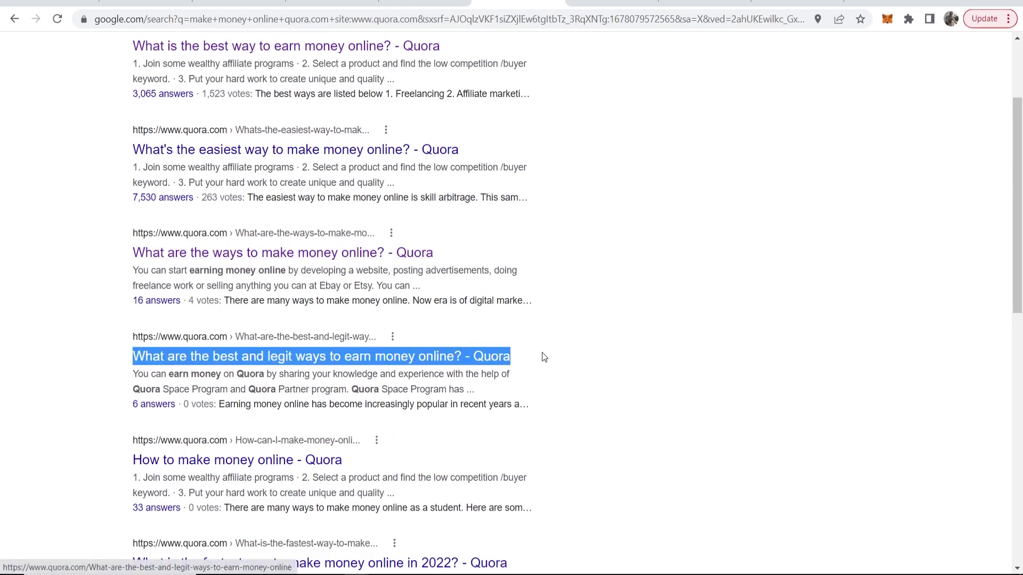
click(680, 320)
right_click(336, 358)
click(379, 365)
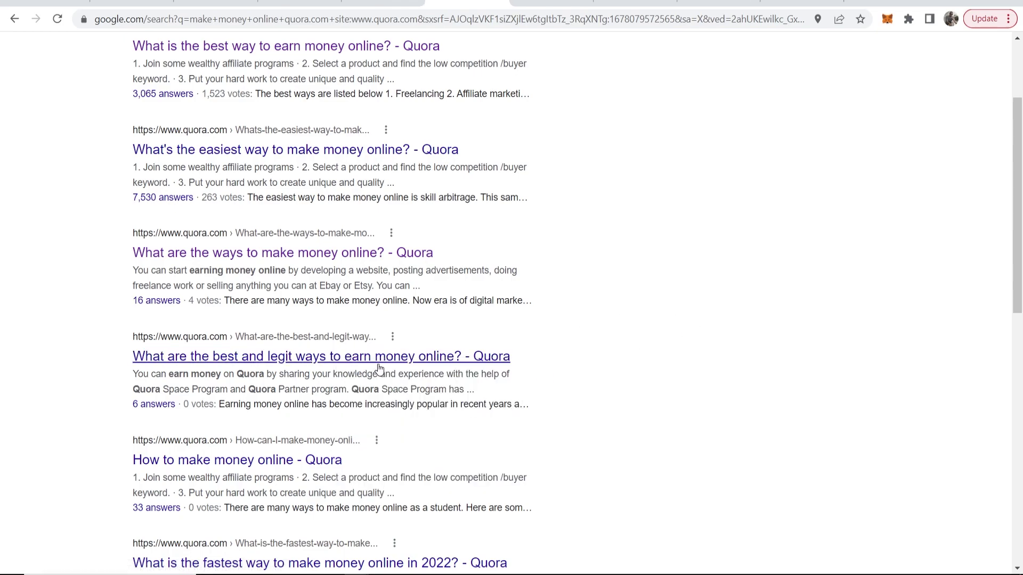
scroll(379, 367, down, 7)
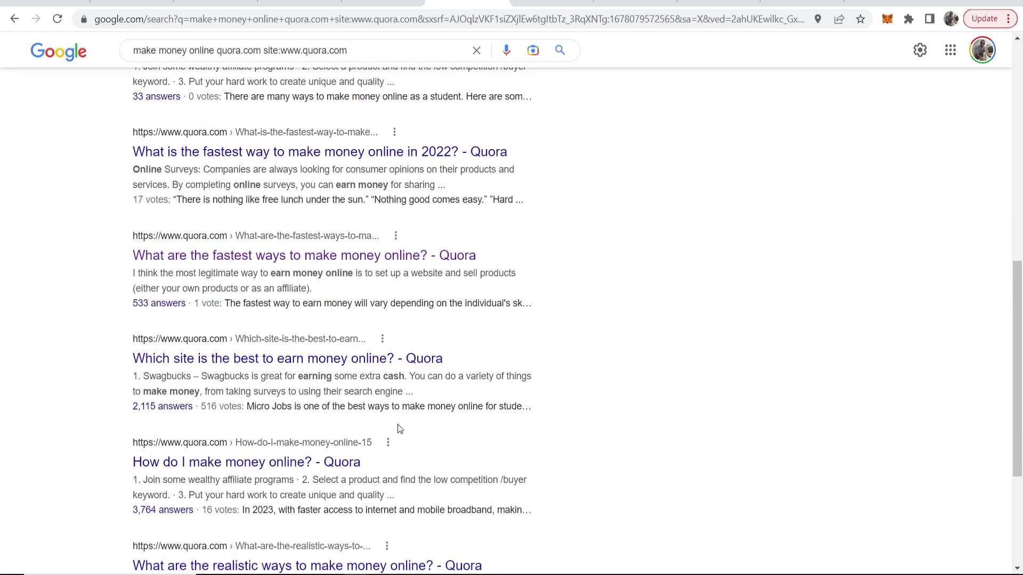
scroll(399, 425, up, 7)
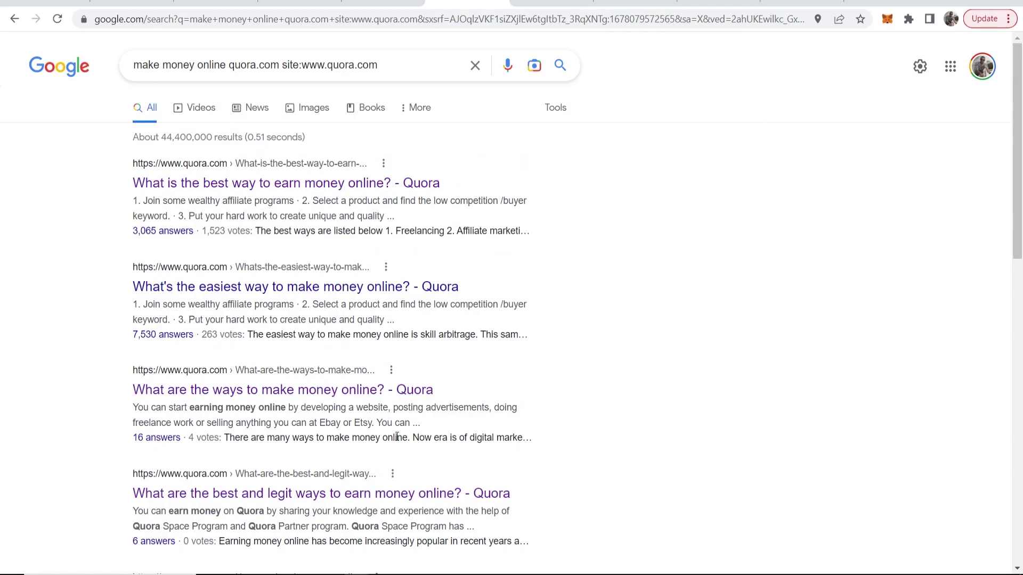
On the Quora best and legit ways question, open comments and start a new comment
key(ctrl+Tab)
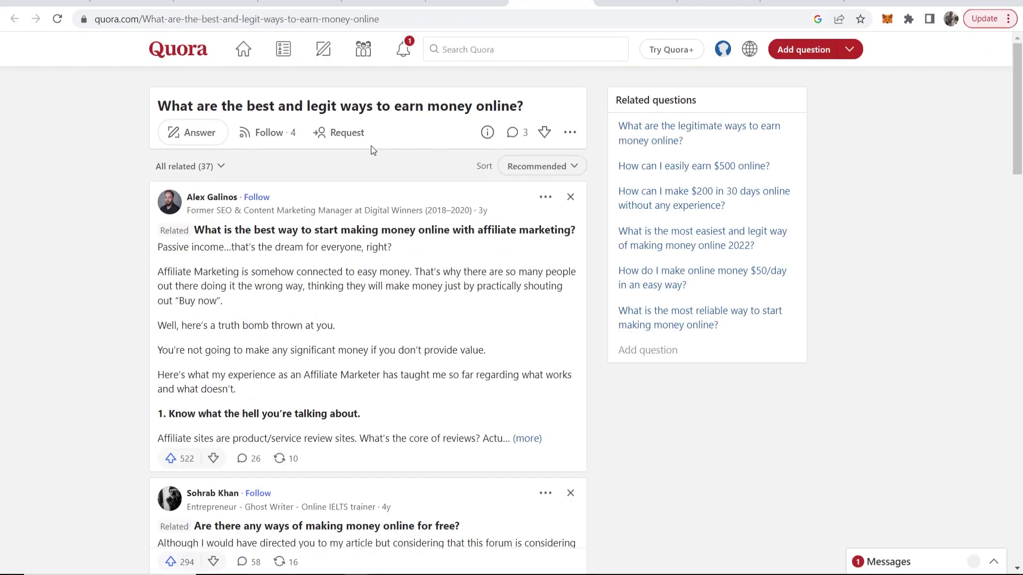
drag(157, 112, 534, 105)
click(537, 94)
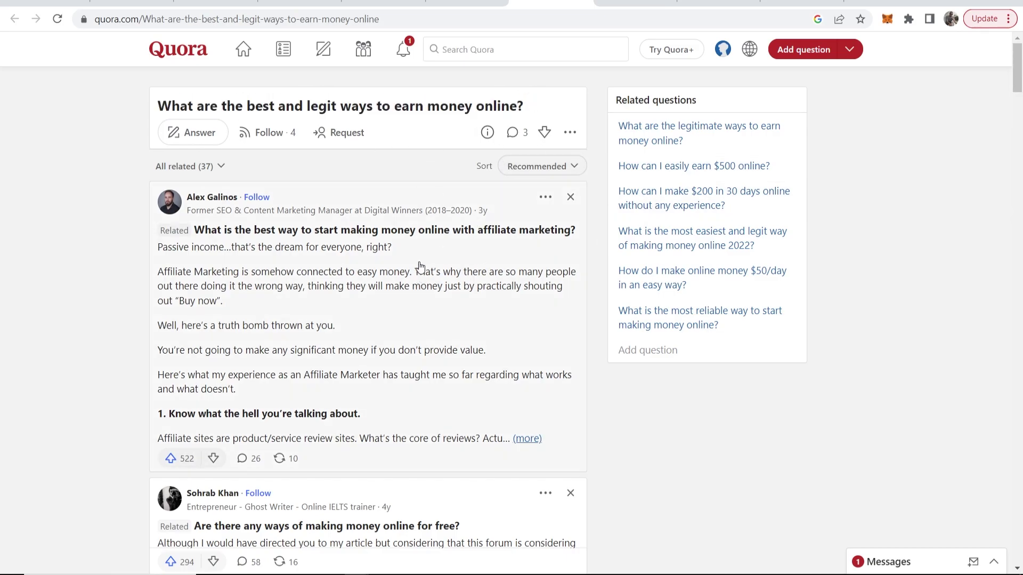
scroll(327, 356, down, 5)
scroll(292, 347, up, 5)
click(512, 134)
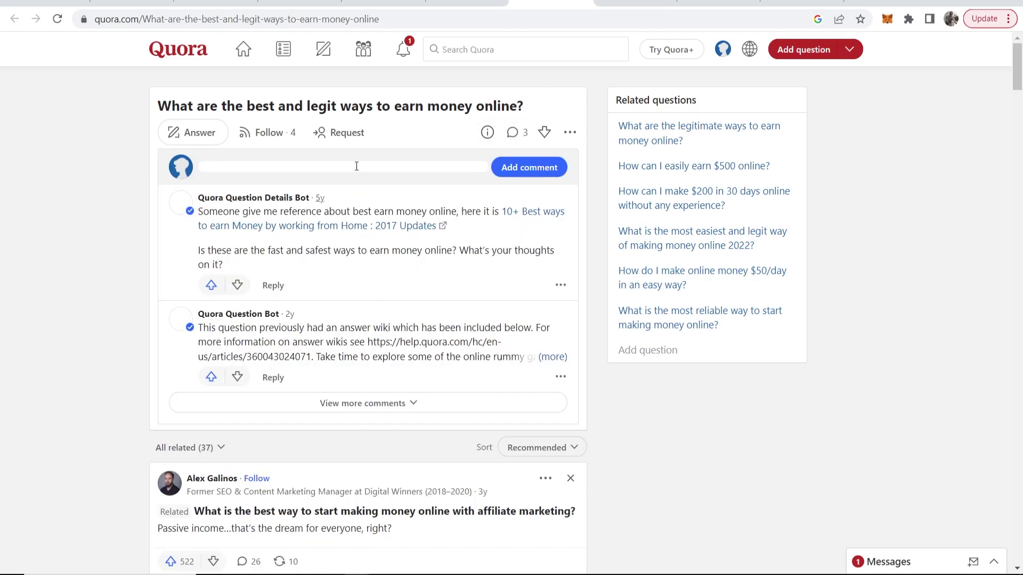
click(280, 170)
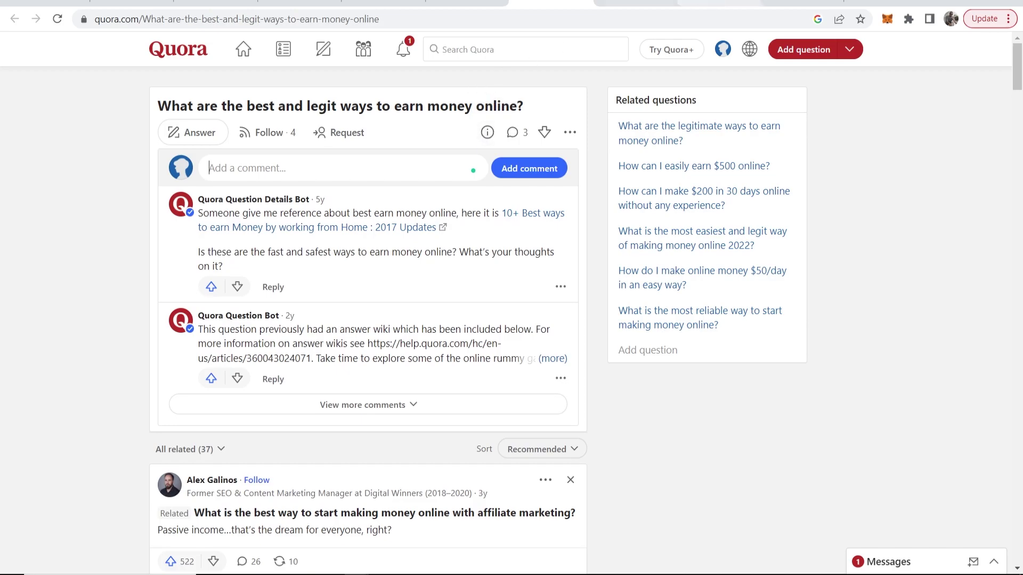
click(634, 3)
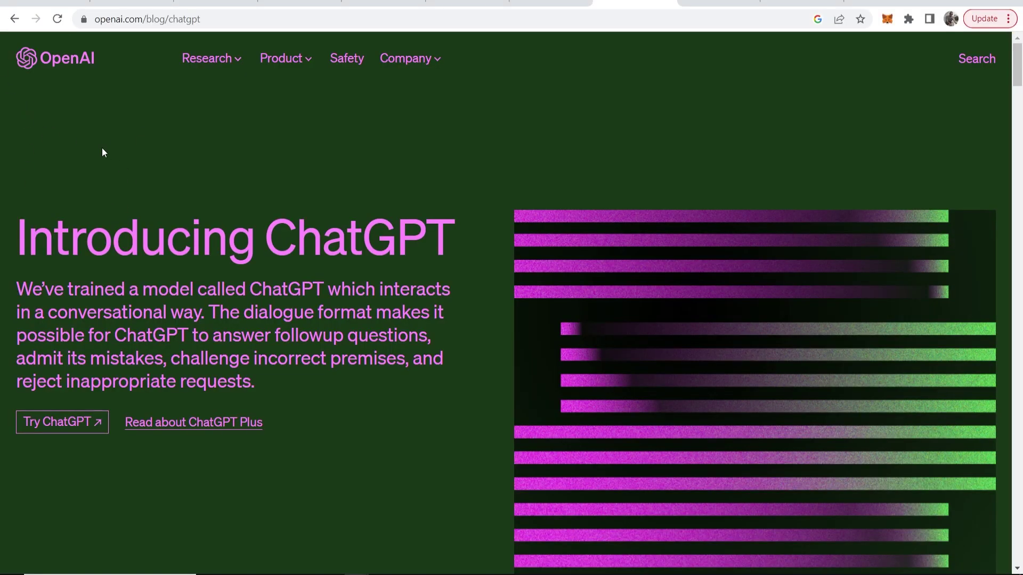
Move from the OpenAI page to the ChatGPT chat and focus its message box
click(15, 19)
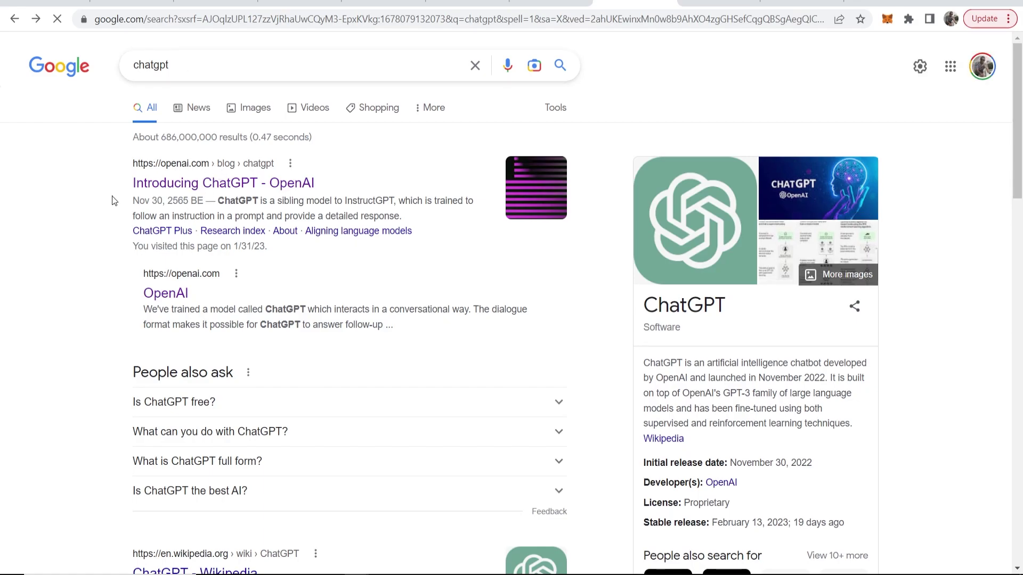
click(41, 23)
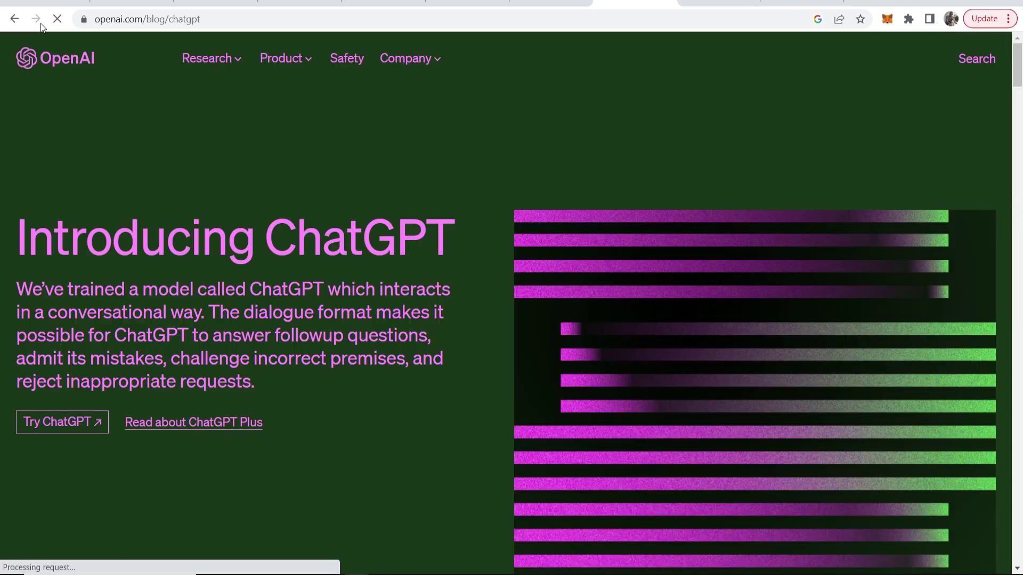
key(ctrl+Tab)
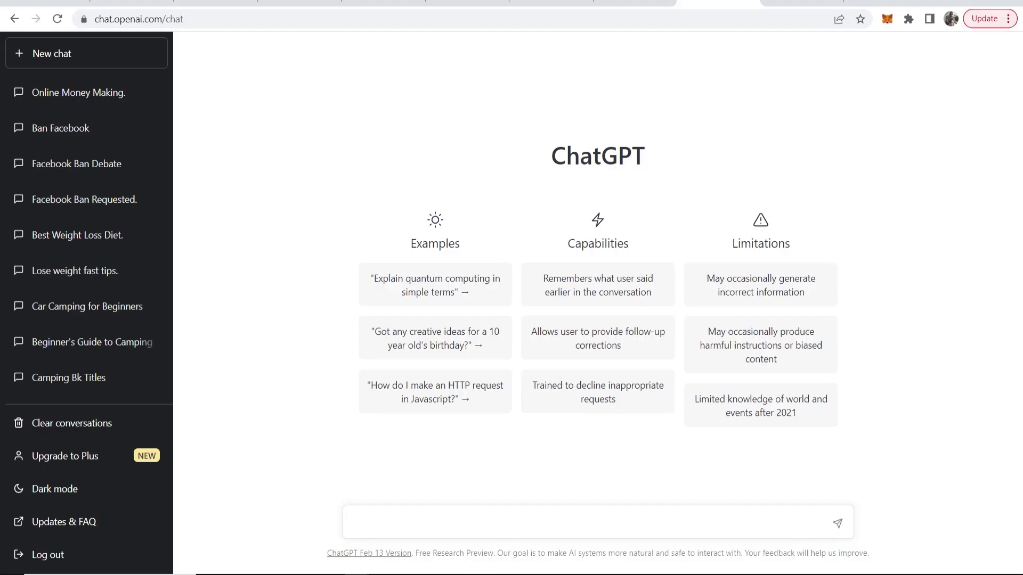
drag(653, 163, 530, 150)
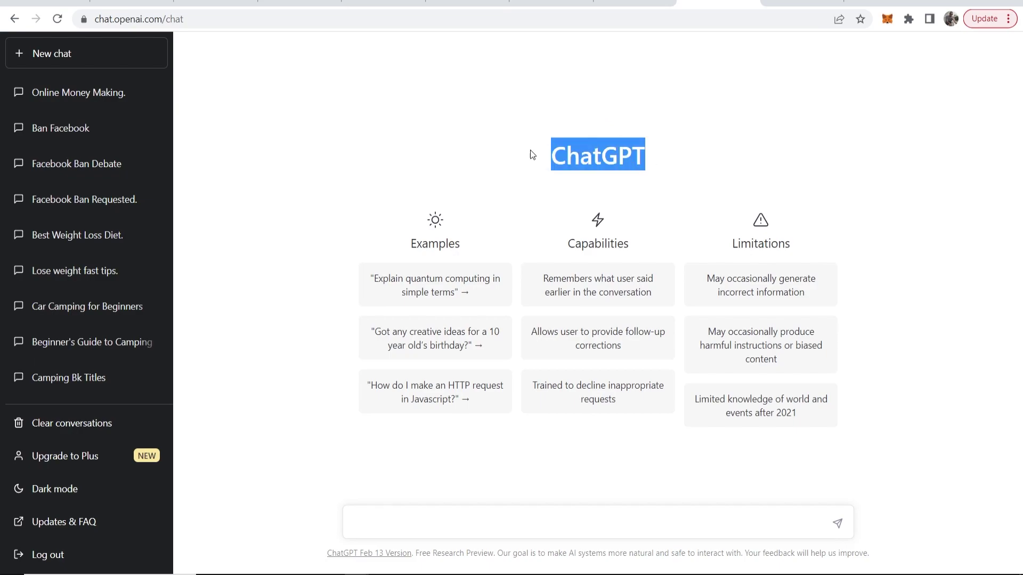
click(526, 151)
click(493, 523)
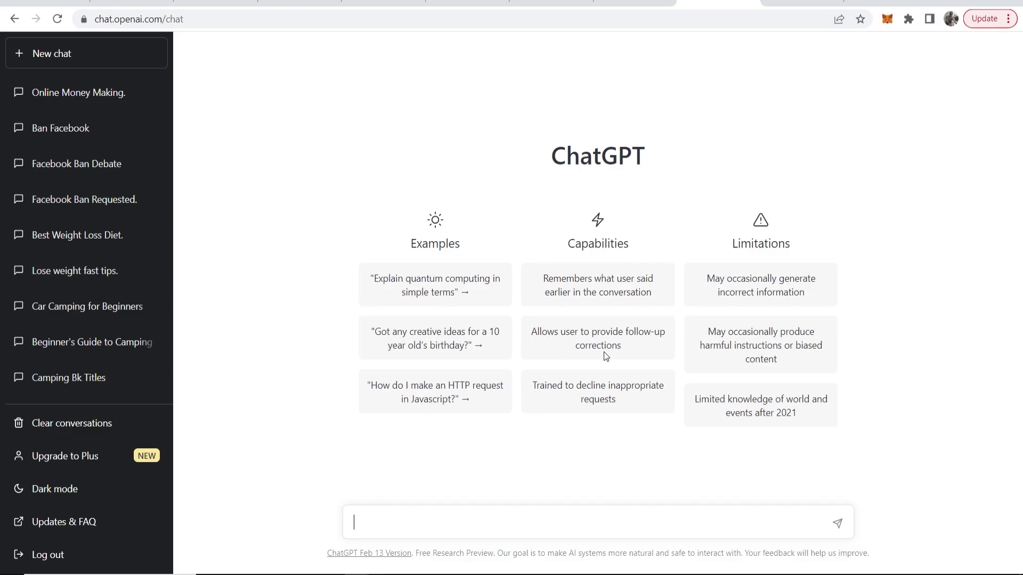
Copy the Quora question title and send it to ChatGPT
click(551, 3)
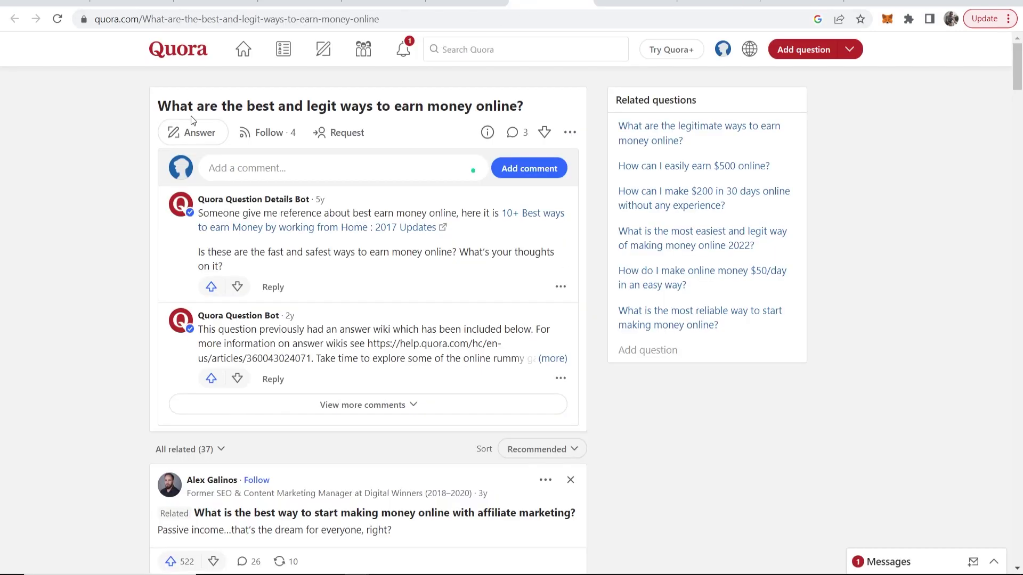
drag(154, 105, 573, 95)
key(ctrl+c)
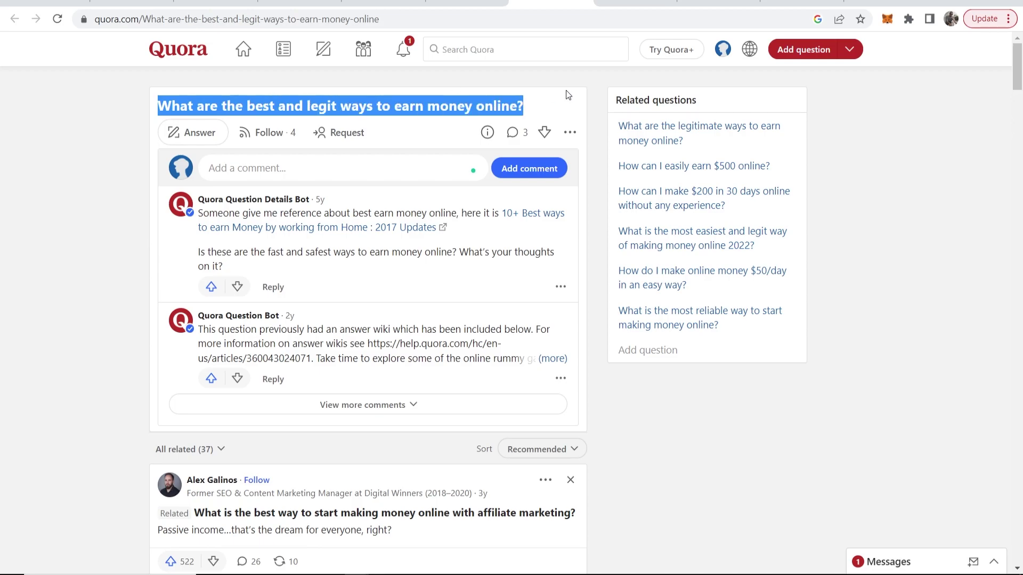
key(ctrl+Tab)
key(ctrl+Tab)
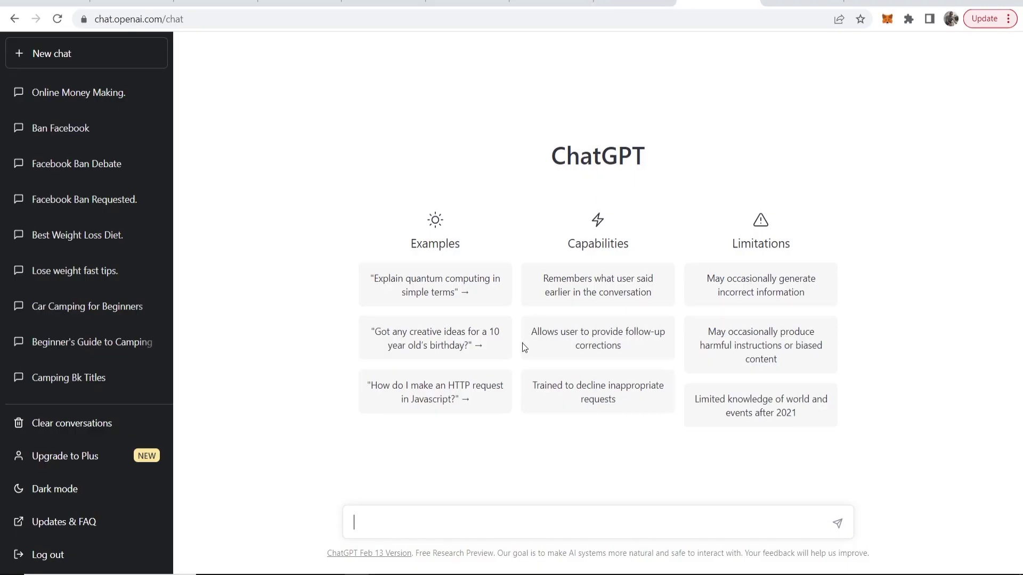
key(ctrl+v)
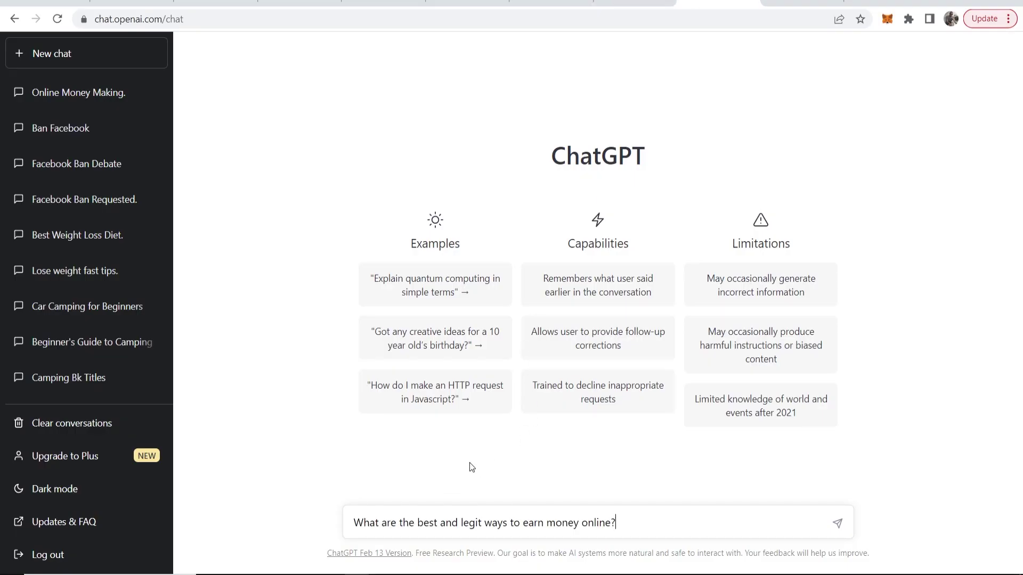
key(Return)
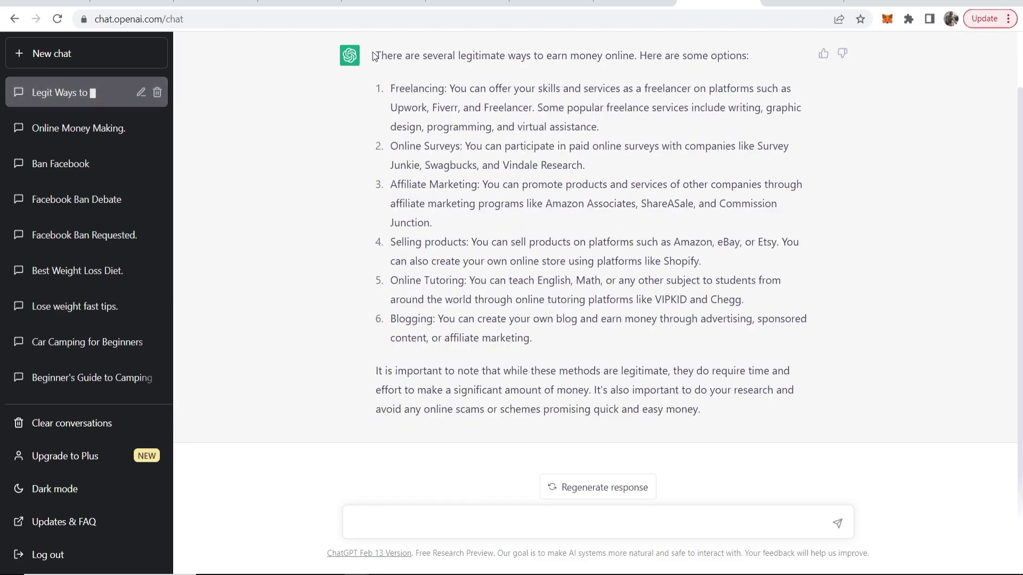
drag(375, 57, 719, 426)
Send 'make it longer' and copy ChatGPT's first six-option answer
click(628, 534)
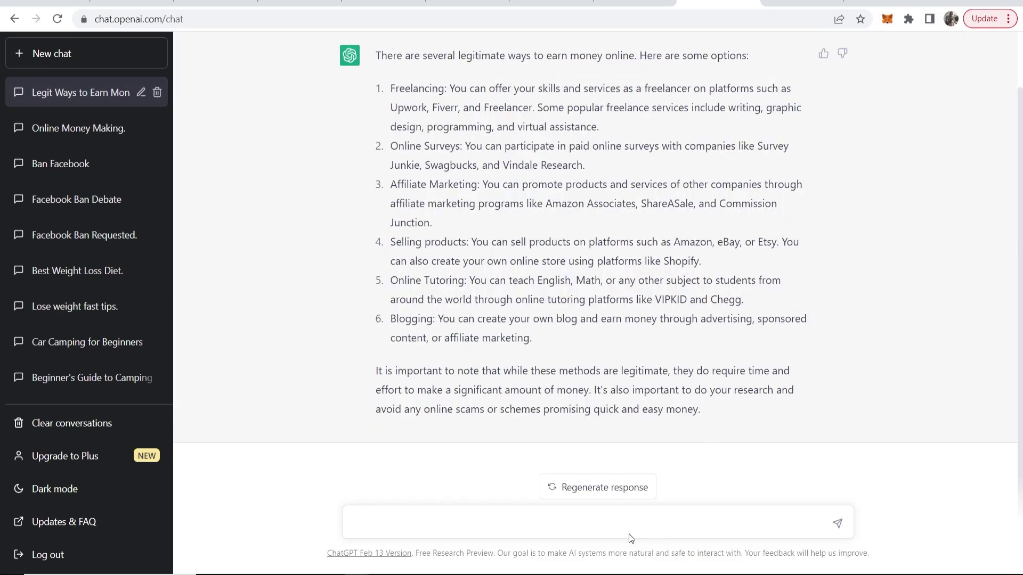
text(make it longer)
key(Return)
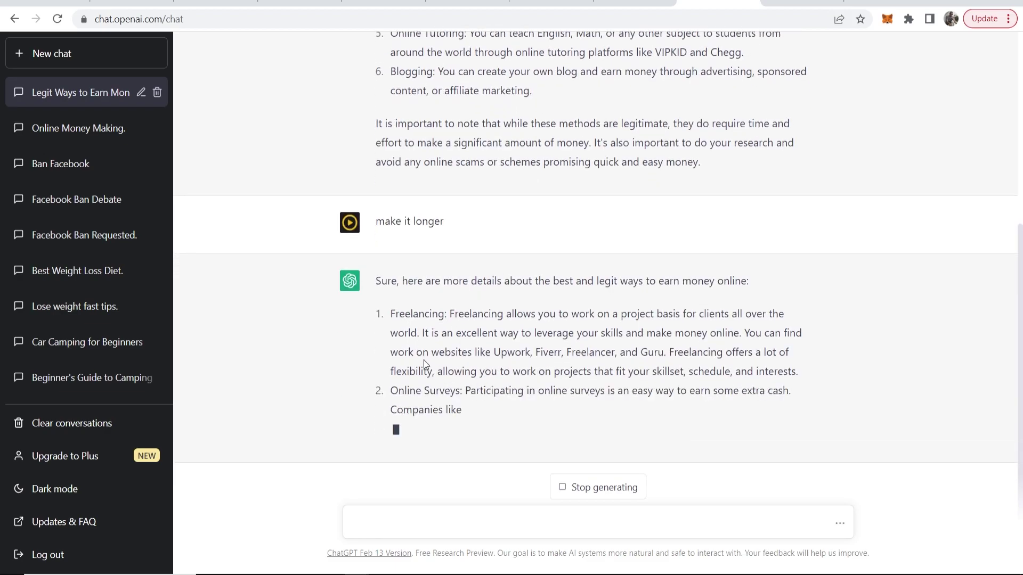
scroll(611, 398, up, 6)
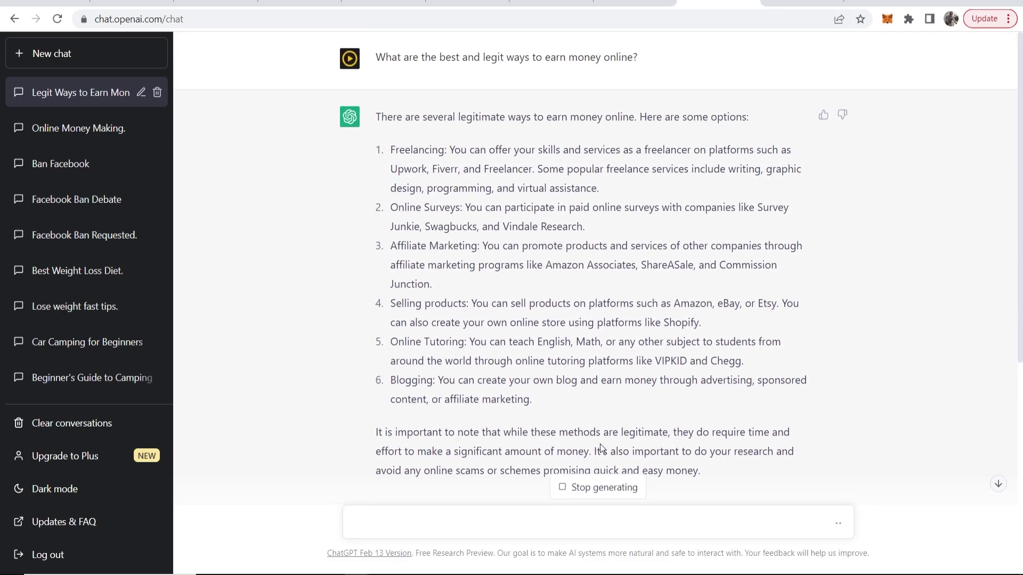
drag(712, 474, 378, 152)
click(396, 205)
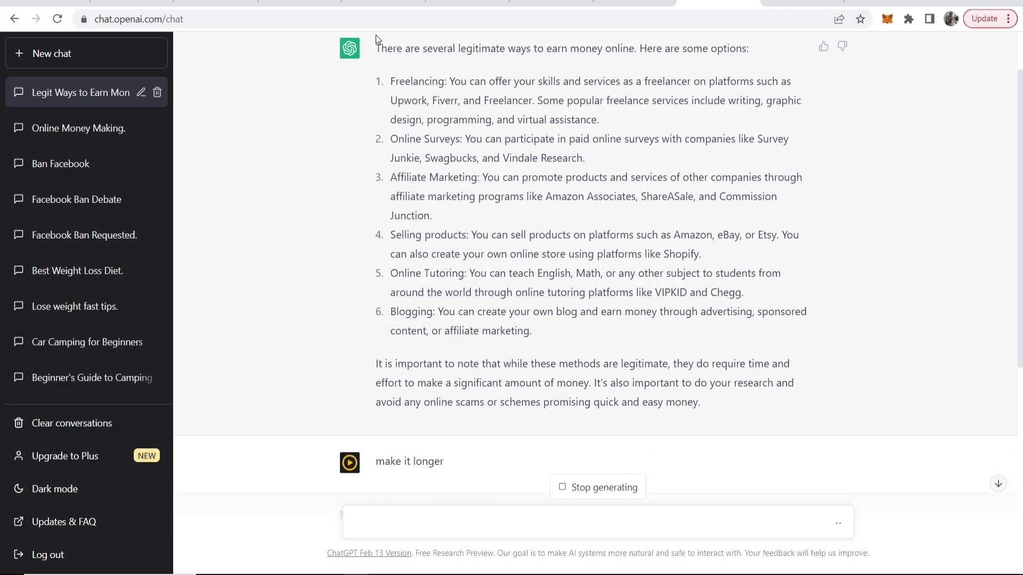
drag(373, 50, 751, 410)
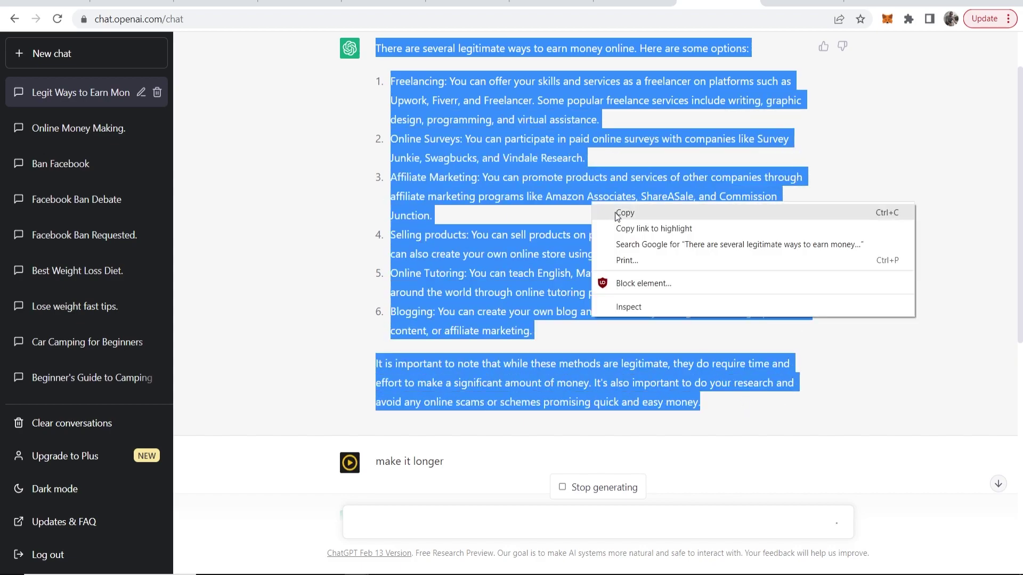
click(613, 211)
key(ctrl+Tab)
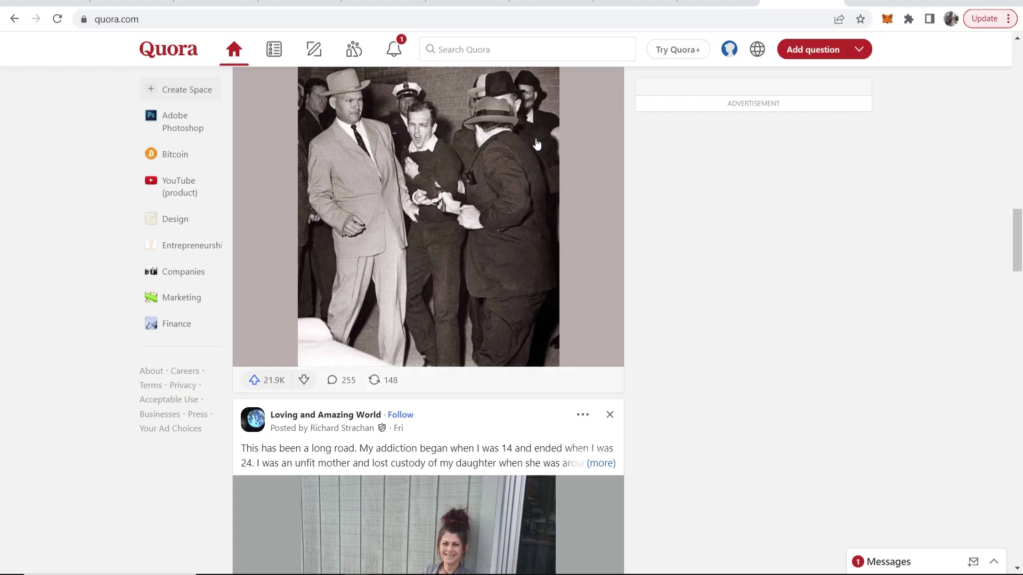
Paste ChatGPT's answer into the Quora comment box
click(551, 3)
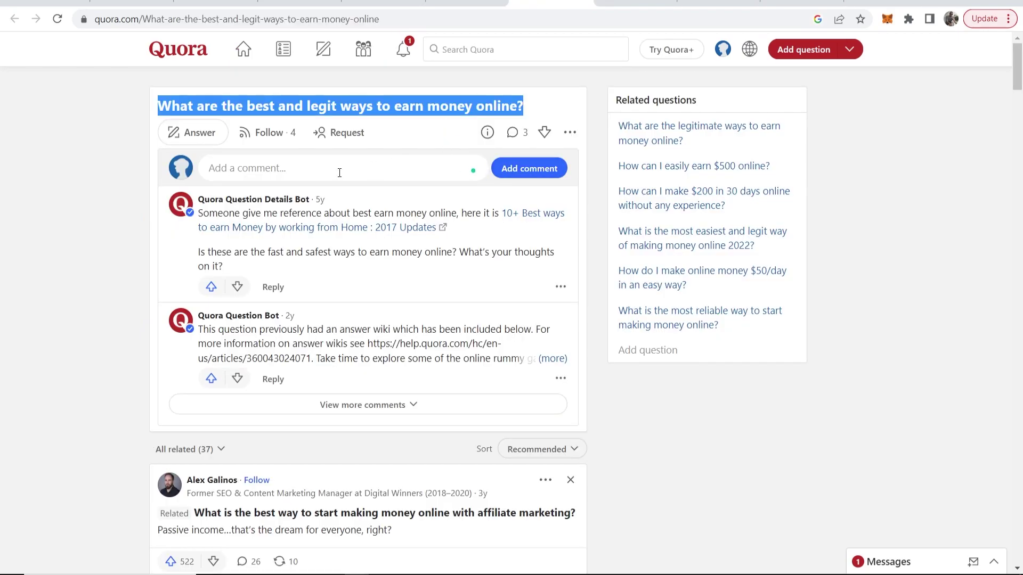
click(372, 170)
key(ctrl+v)
scroll(374, 232, down, 1)
scroll(367, 235, down, 1)
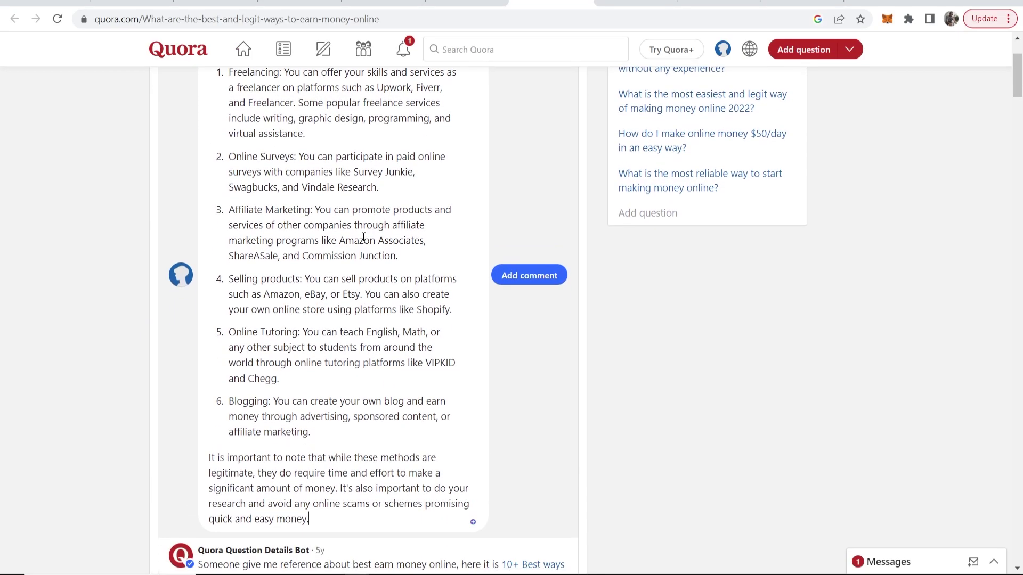
click(228, 212)
key(BackSpace)
key(BackSpace)
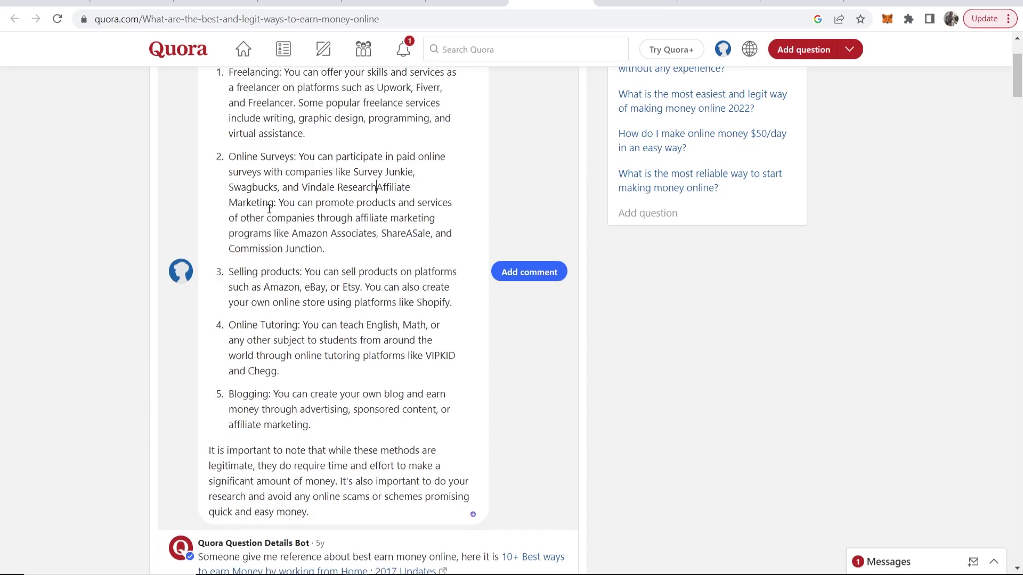
key(ctrl+z)
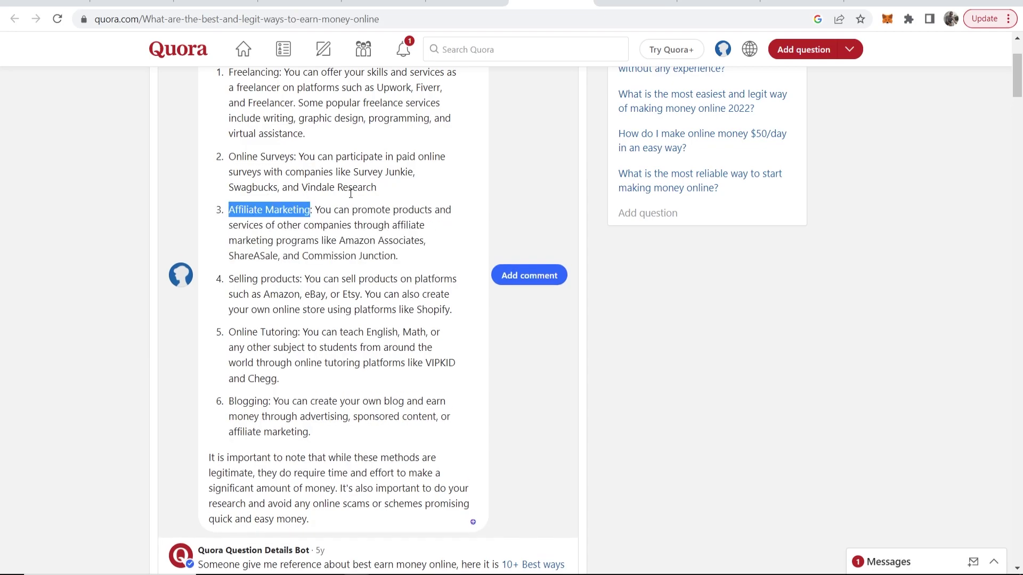
Rename item 3 from Affiliate Marketing to 'Secret Millionaire Bot'
click(213, 8)
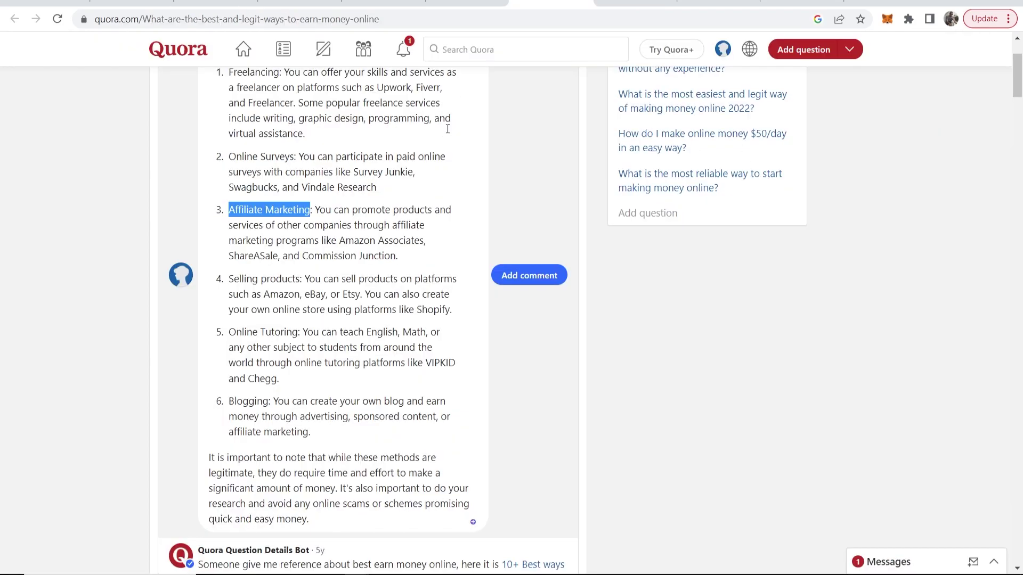
text(Secret Nukk==: You can promote products and)
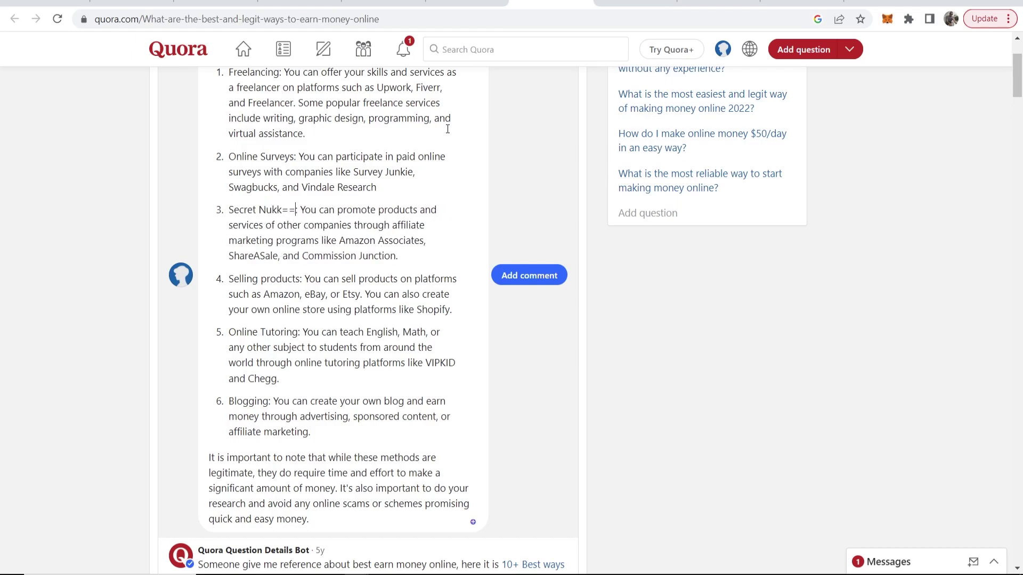
key(BackSpace)
key(BackSpace)
text(Millionaire Bot)
Replace item 3's description with 'You can use this bot to generate $100 per day easily.'
drag(412, 254, 332, 209)
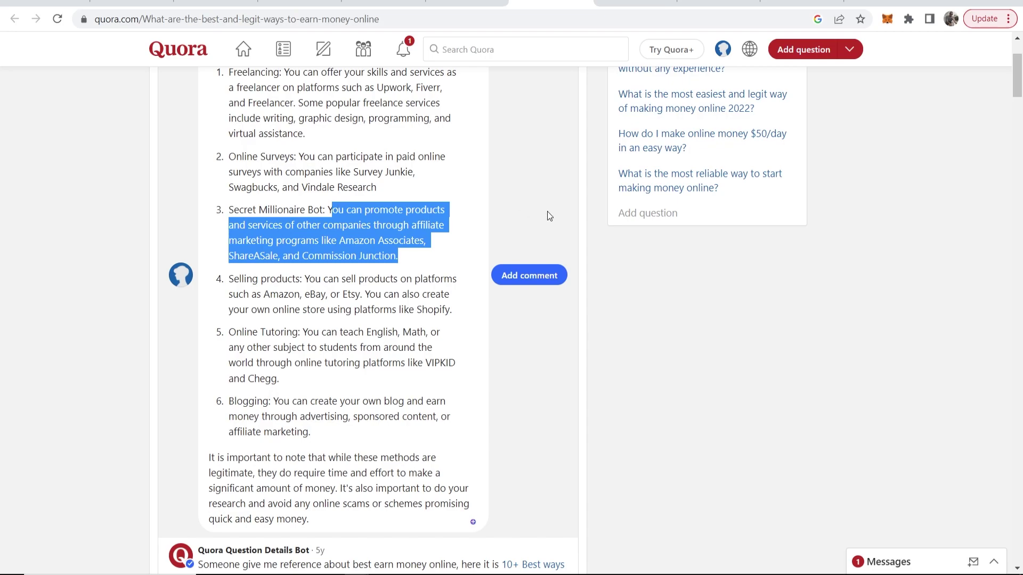
key(BackSpace)
text(ou can use )
text(this bot )
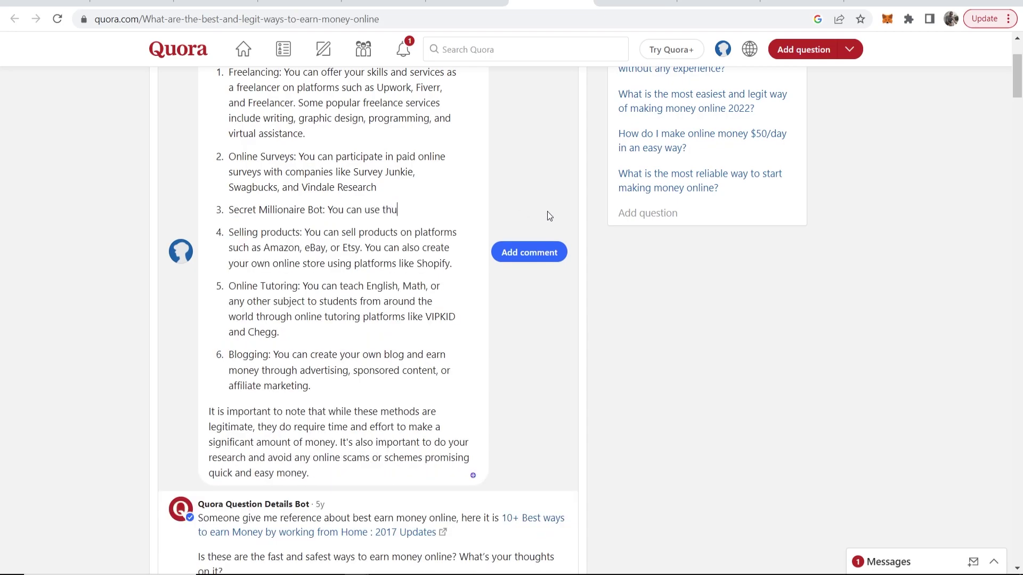
text(to generate $10)
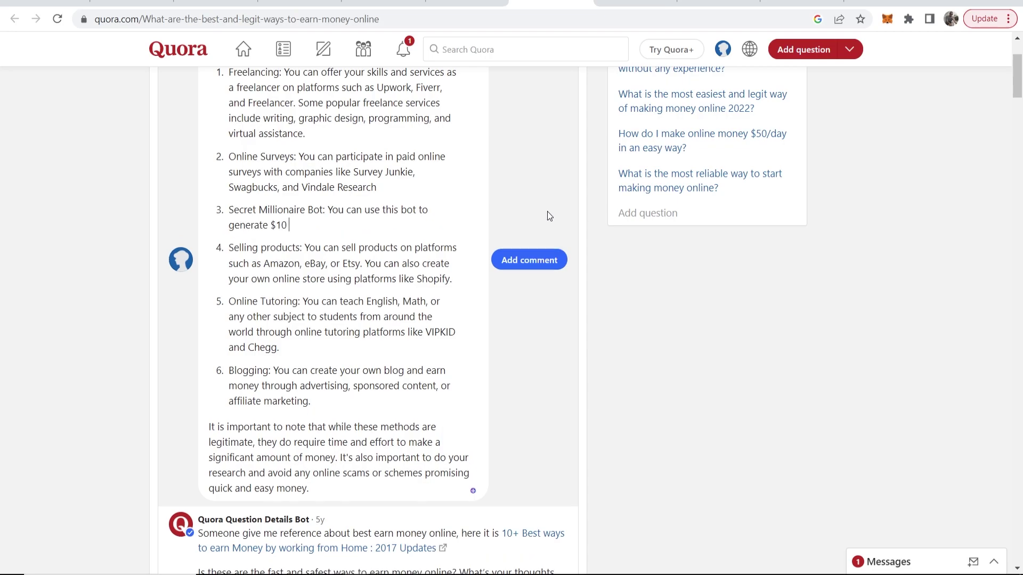
text(0 pe)
key(BackSpace)
text(per day easily.)
Copy the tinyurl.com/onlinebottomakemoneyfast short link and paste it after 'easily.' in item 3
click(300, 3)
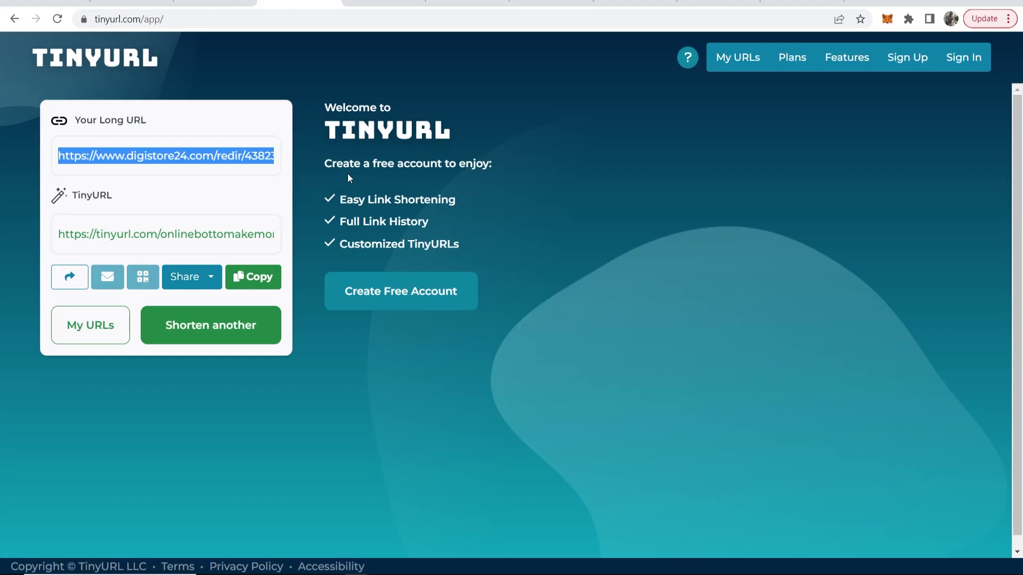
click(274, 293)
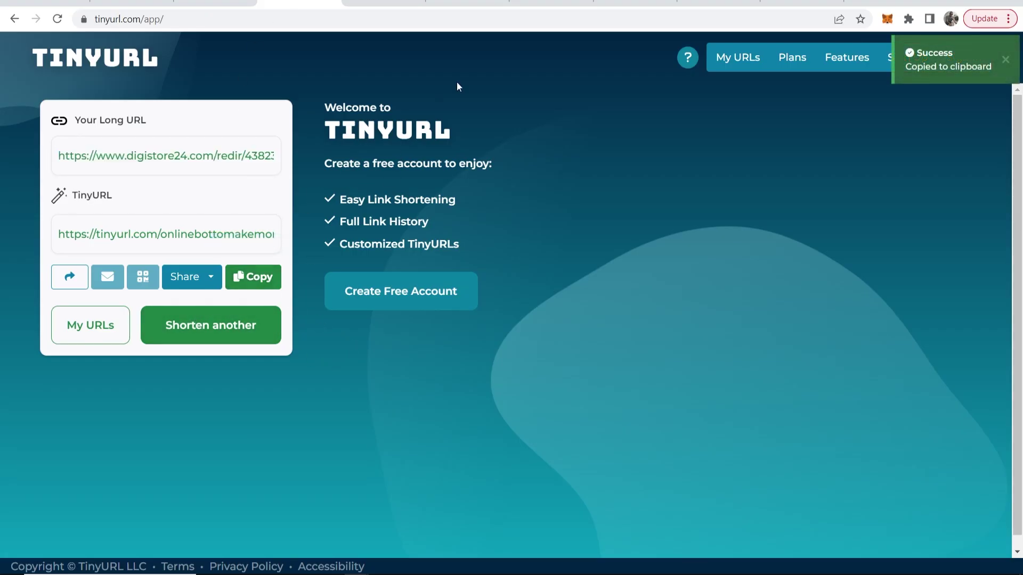
click(551, 3)
key(ctrl+v)
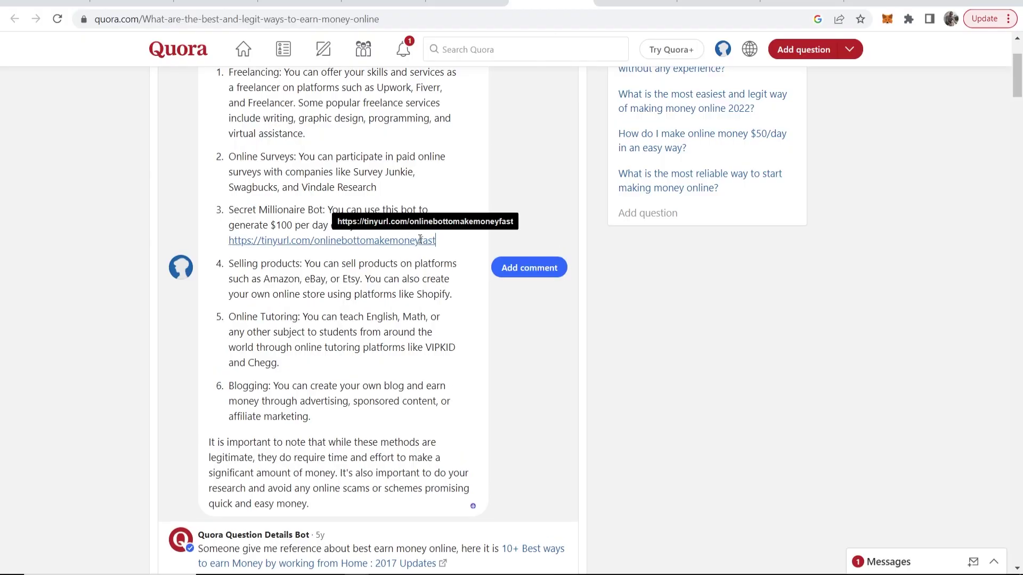
Insert spaces at several points inside the short link and dismiss the spelling suggestion
click(301, 240)
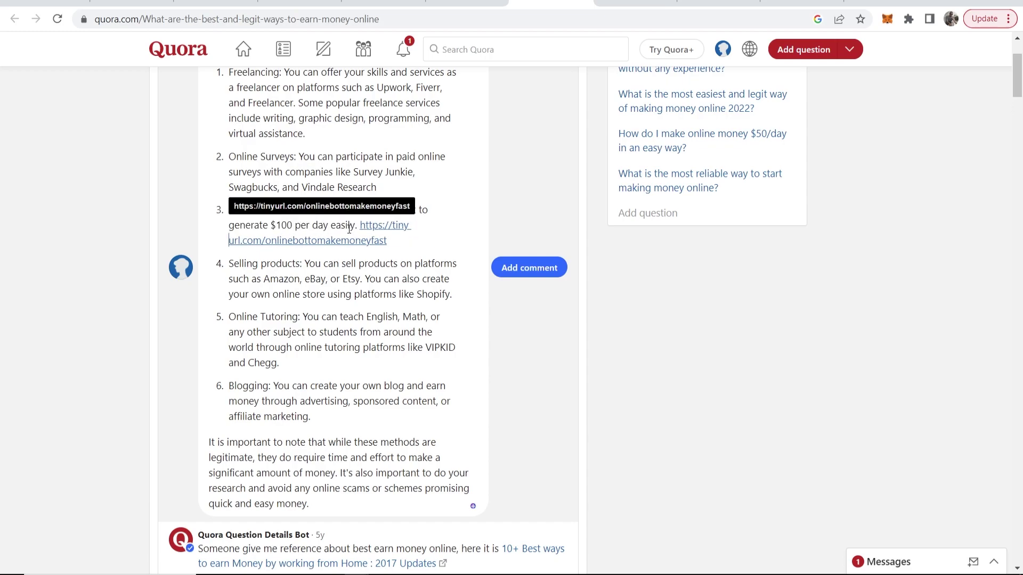
click(286, 240)
click(368, 225)
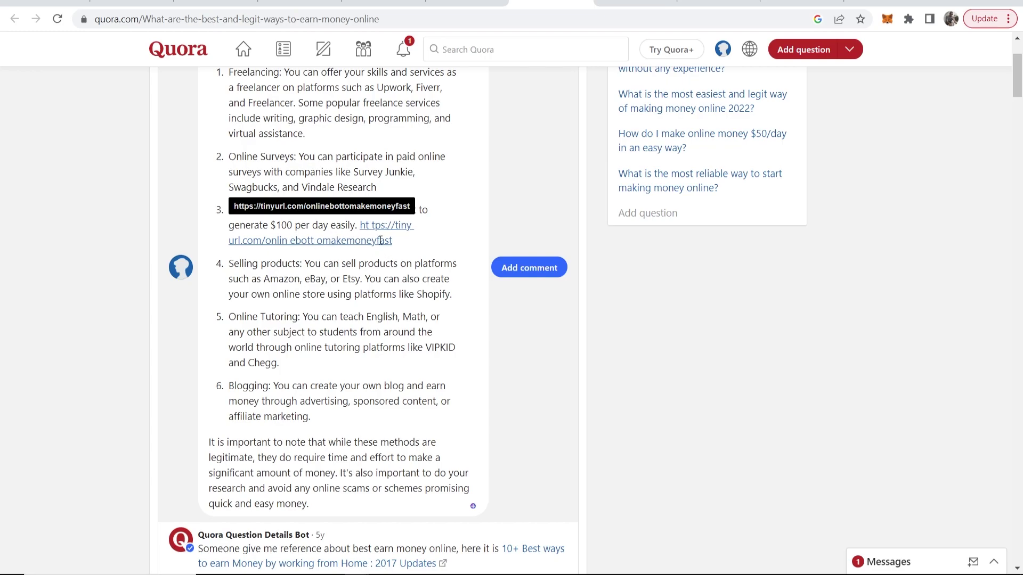
click(355, 240)
click(378, 225)
click(311, 244)
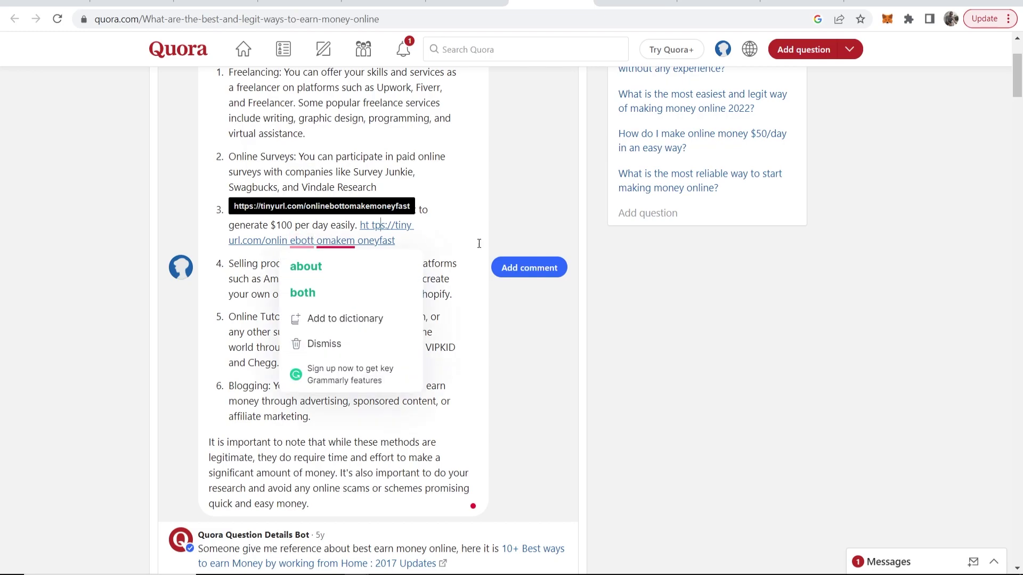
click(461, 242)
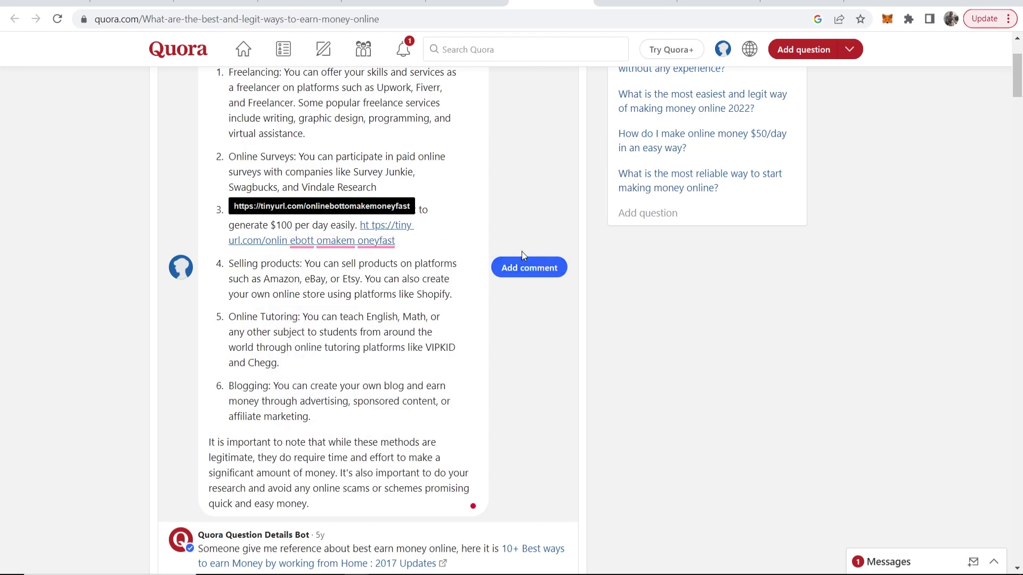
scroll(668, 281, down, 3)
Deselect the promolink field and highlight the $19.34 per-sale earnings on the Secret Millionaire Bot listing
scroll(672, 275, up, 5)
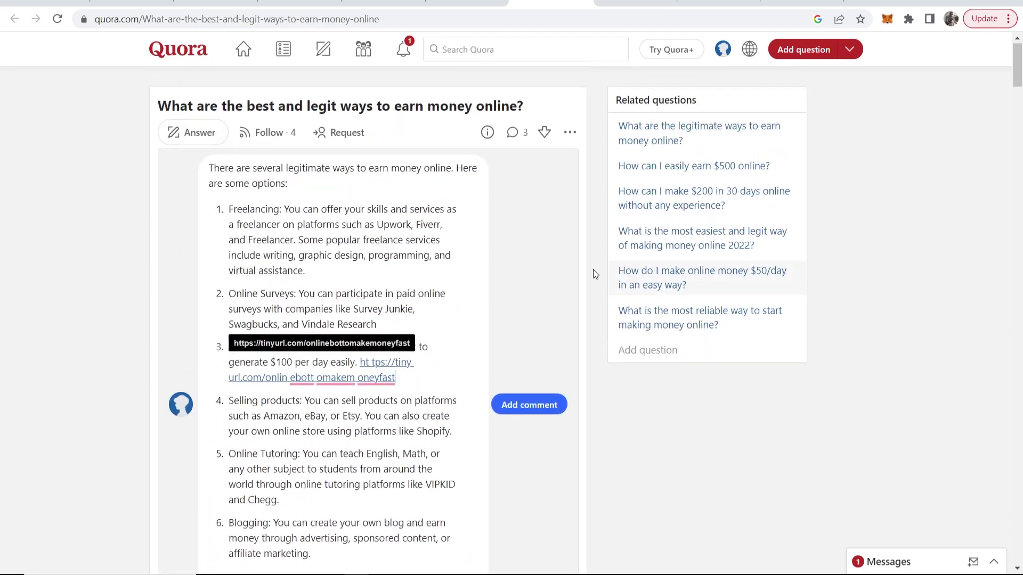
scroll(574, 274, down, 8)
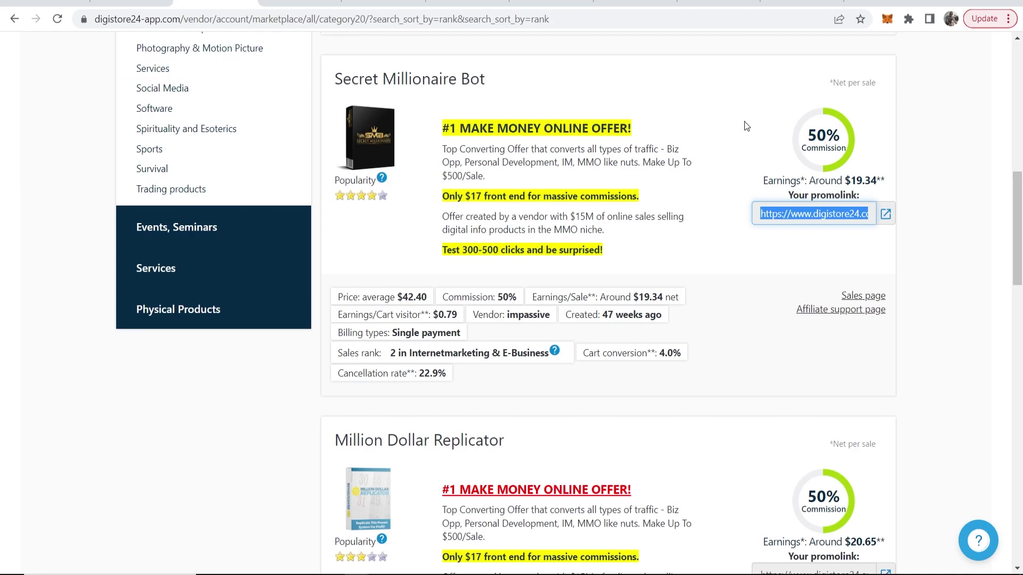
click(852, 180)
drag(881, 175, 853, 183)
click(844, 180)
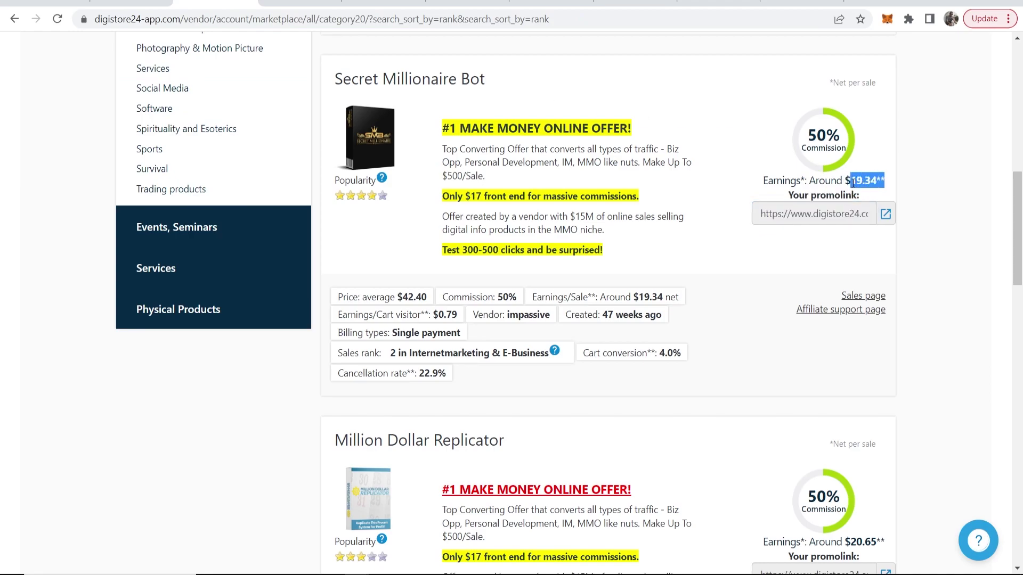